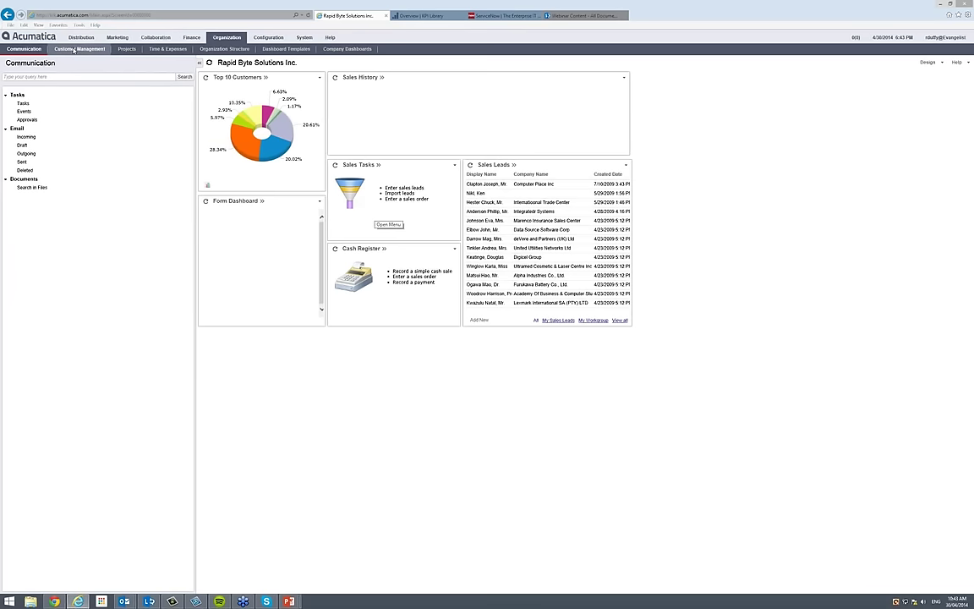
Open the empty Business Accounts form via Customer Management > Manage > Business Accounts.
click(75, 49)
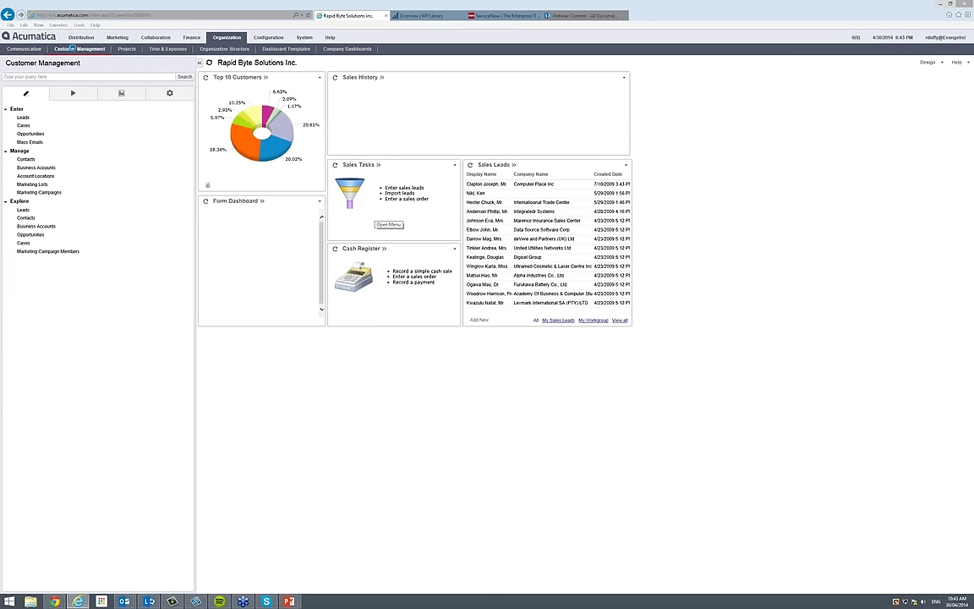
click(46, 169)
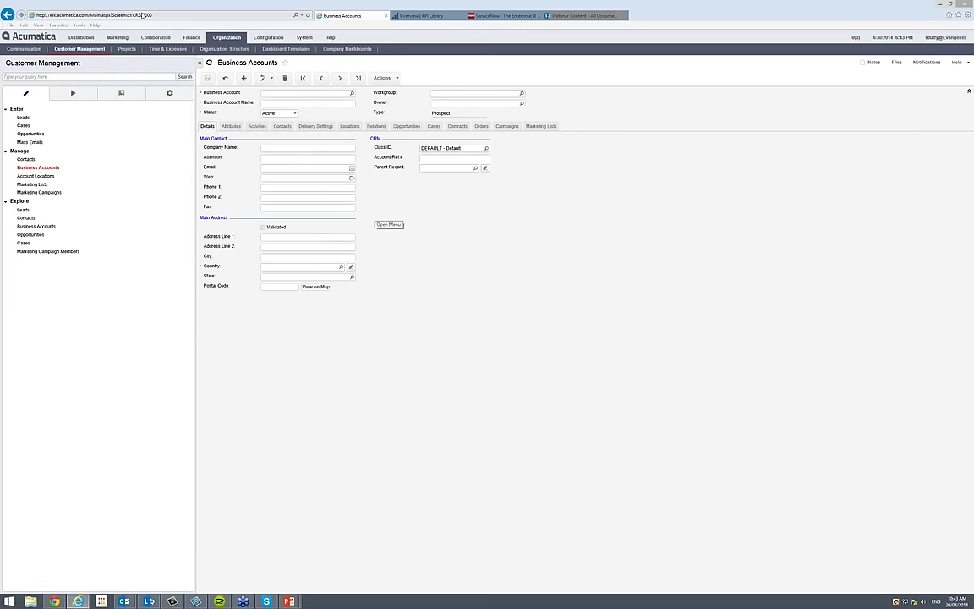
click(128, 14)
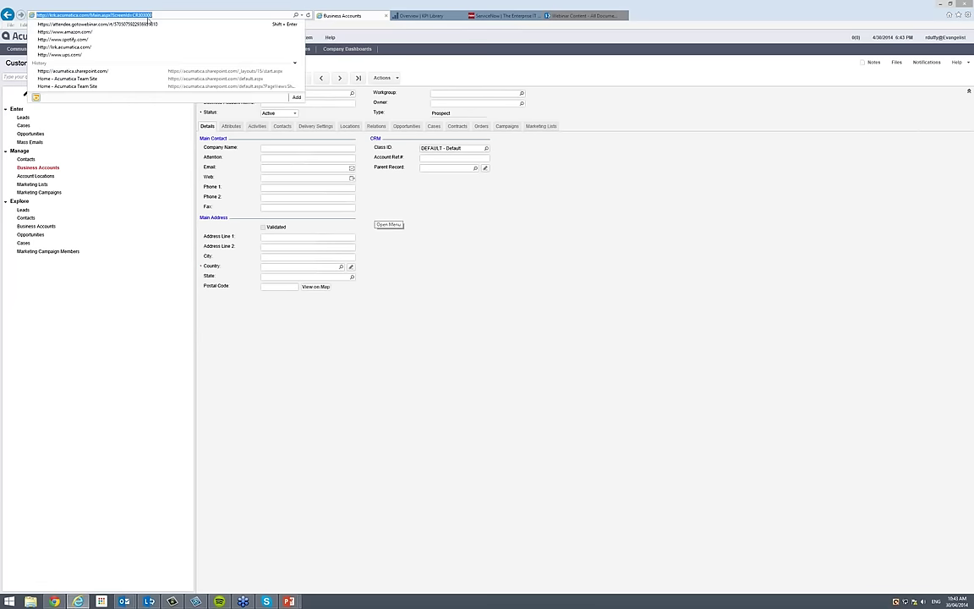
right_click(122, 15)
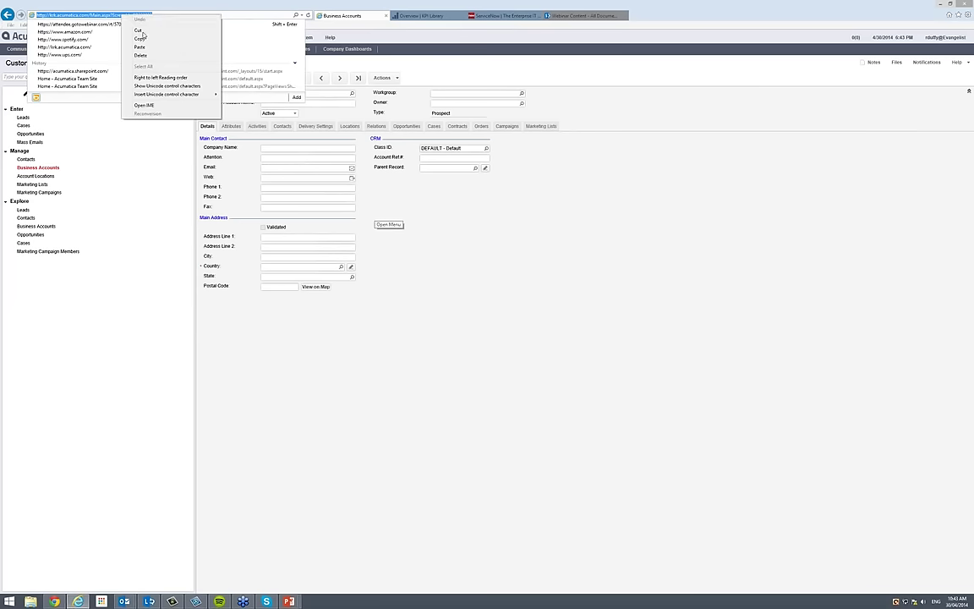
click(140, 39)
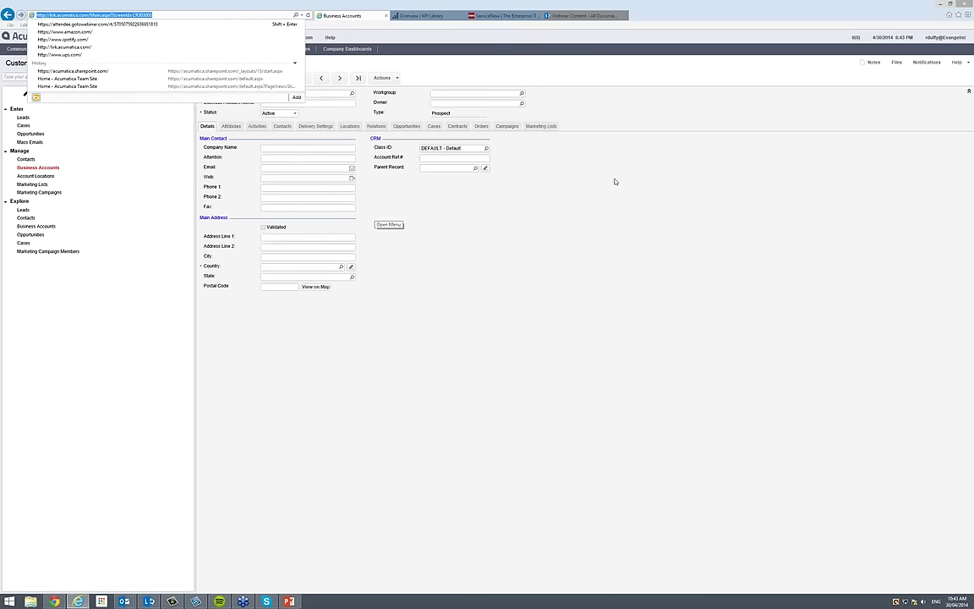
click(141, 300)
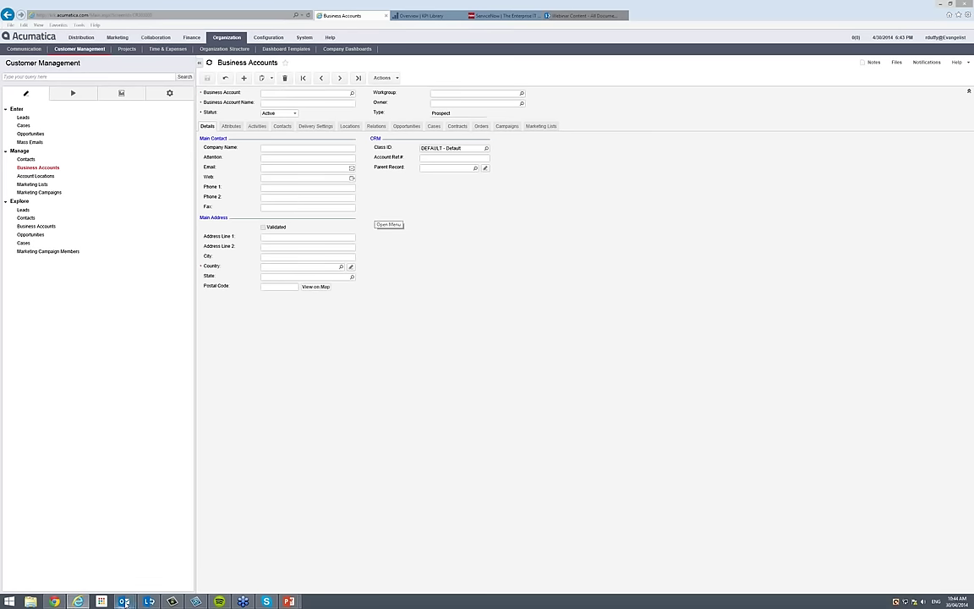
Start a maximized new email to the suggested recipient with subject 'Please update your customer info'.
mouse_move(124, 601)
mouse_move(112, 581)
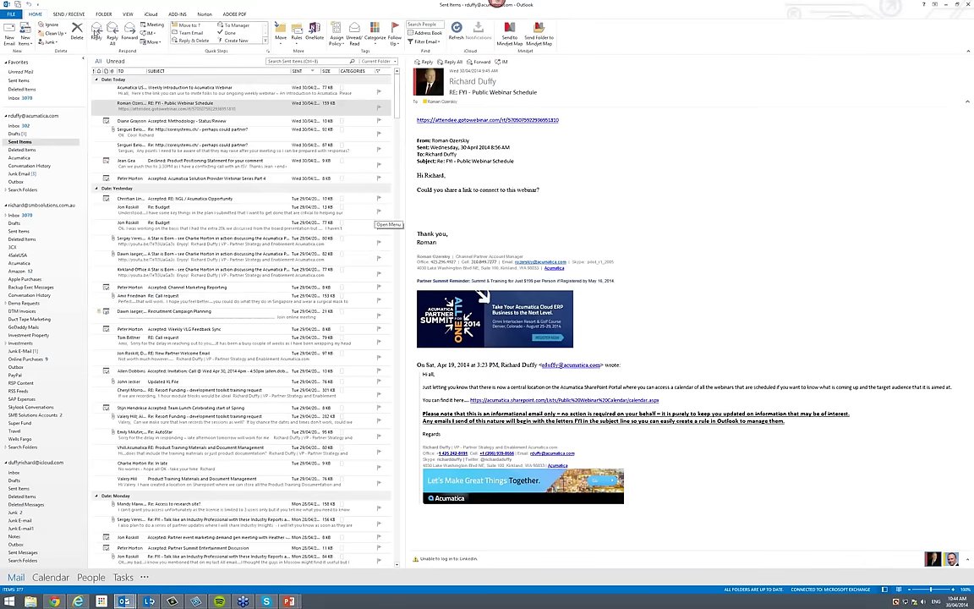
click(10, 35)
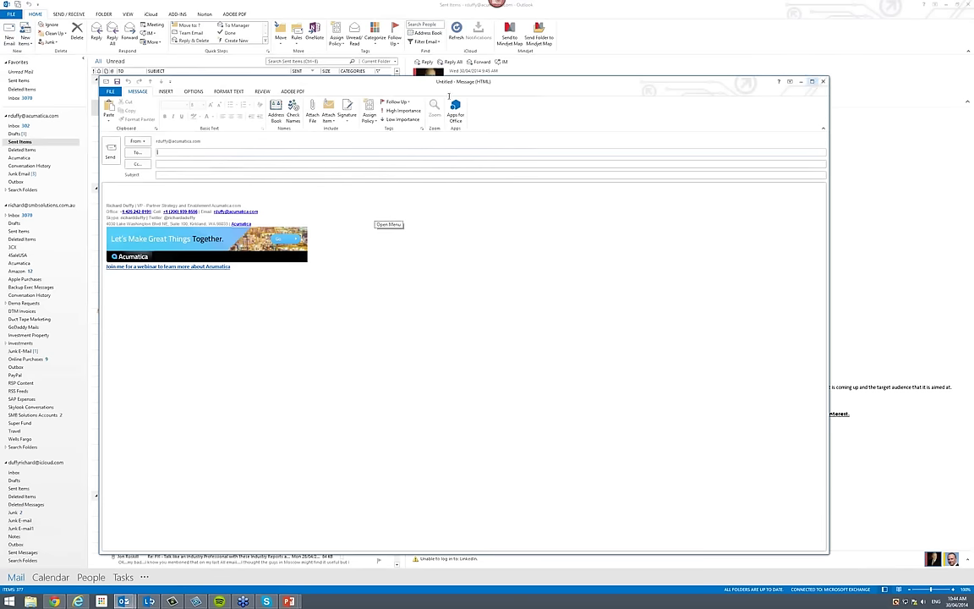
click(812, 82)
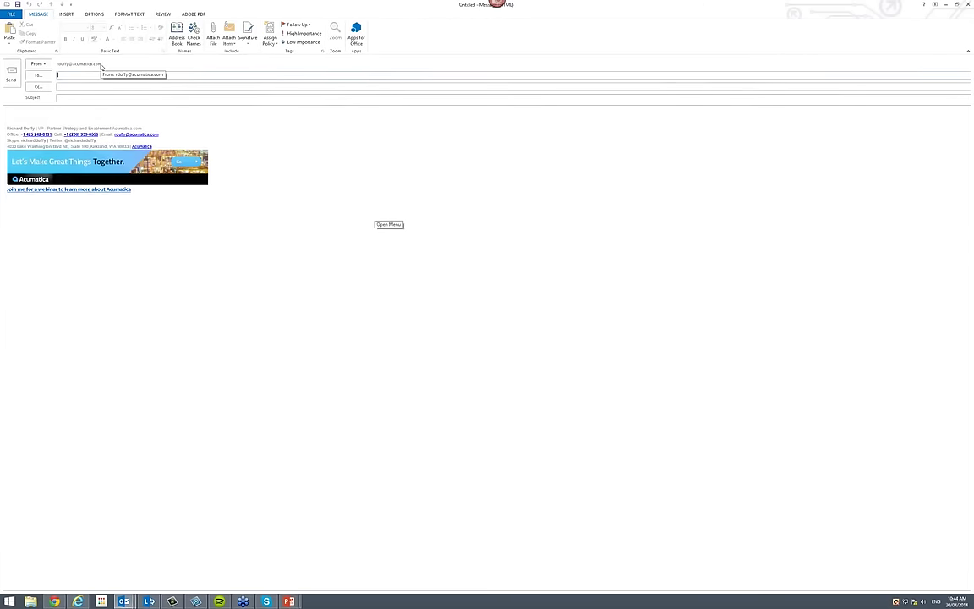
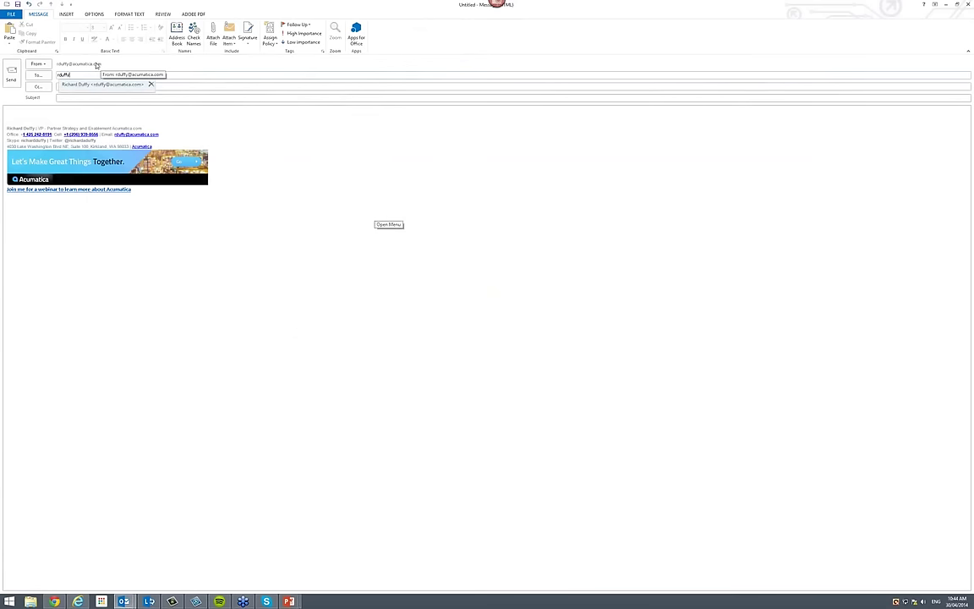
click(91, 85)
click(92, 96)
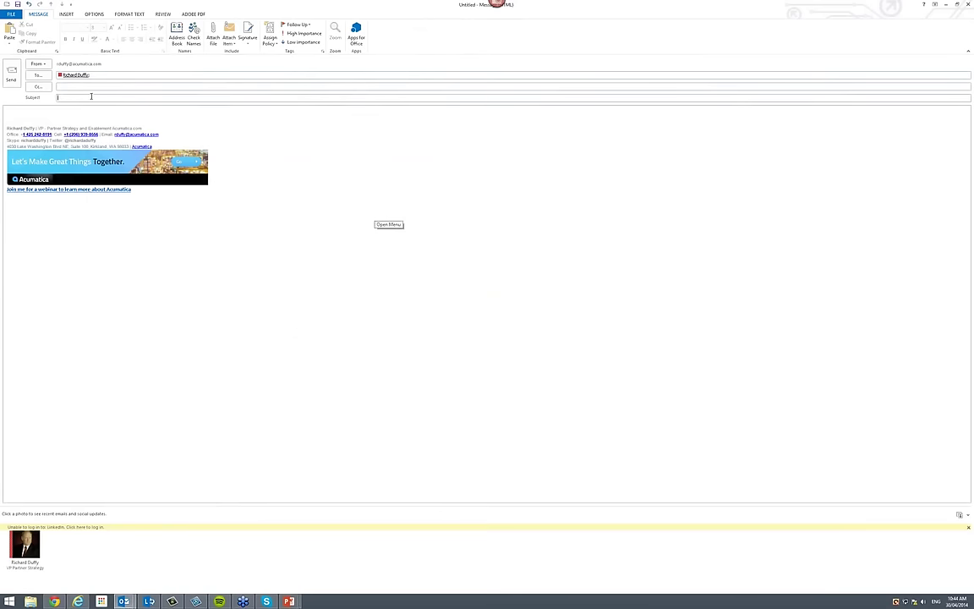
text(Please update your customer info)
Write 'You can find the screen to do that here -' plus the pasted Business Accounts link, then send.
click(42, 113)
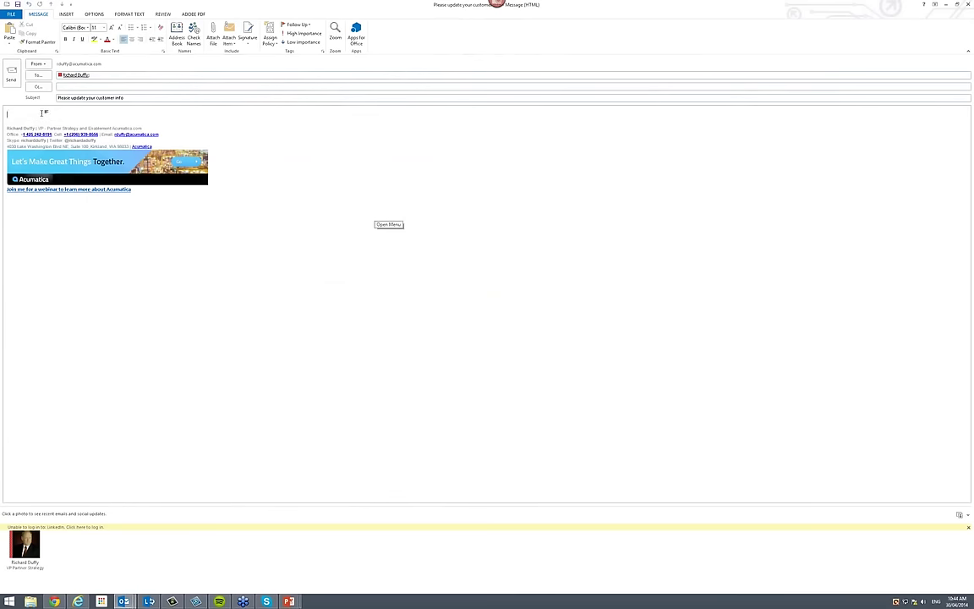
text(You can find the screen to do that here -)
key(ctrl+v)
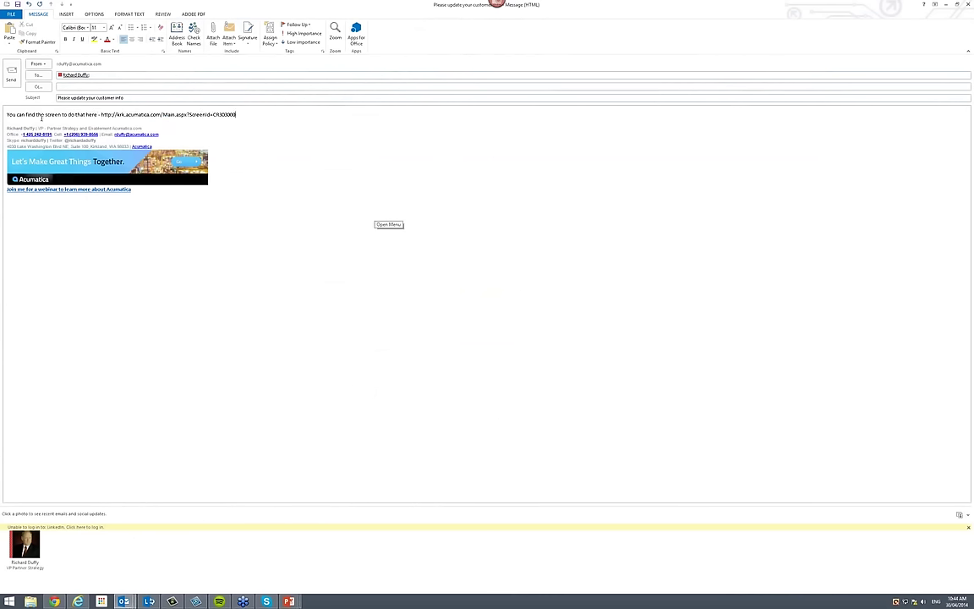
key(ctrl+v)
key(BackSpace)
key(BackSpace)
key(BackSpace)
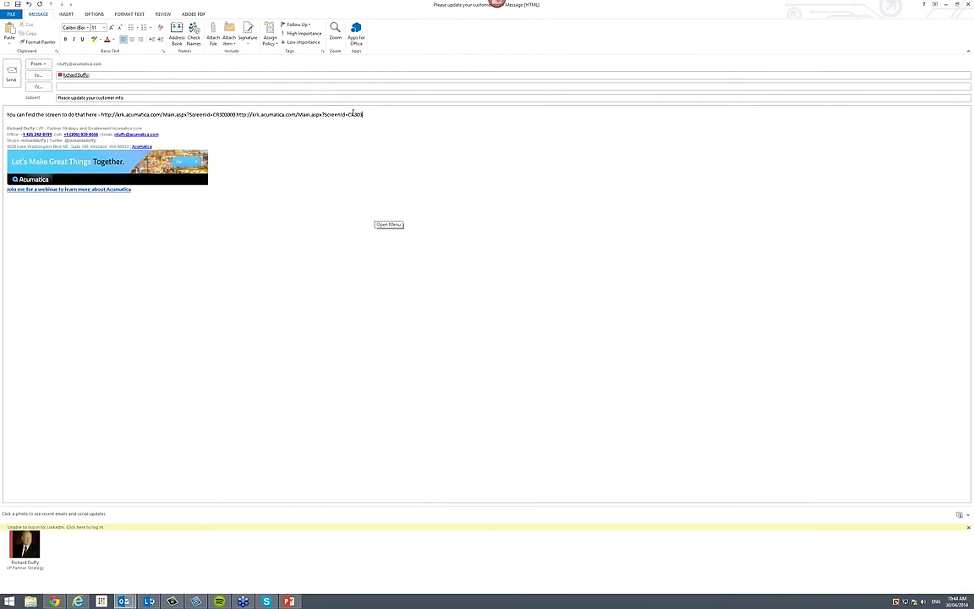
shift+click(238, 115)
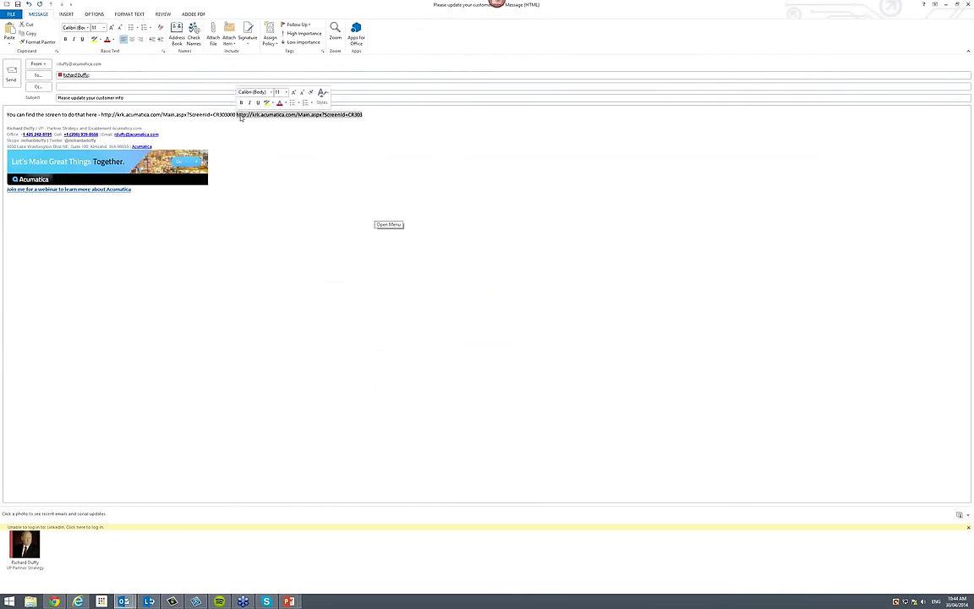
key(BackSpace)
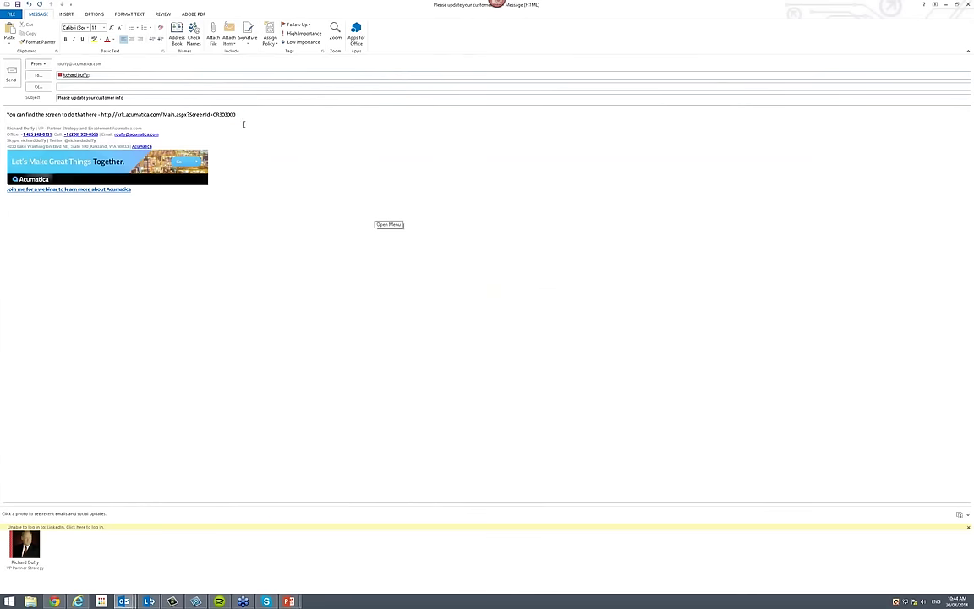
key(Return)
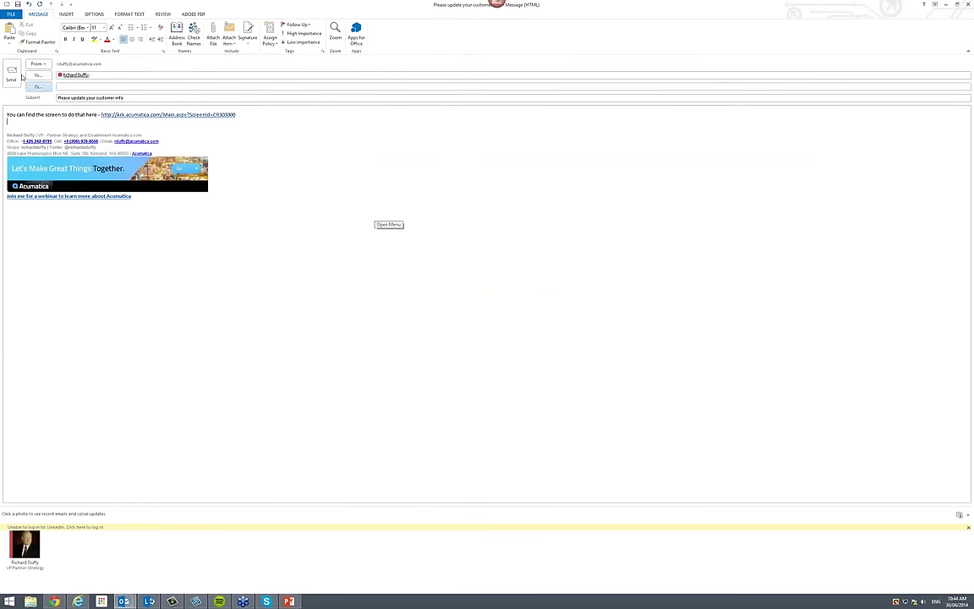
click(15, 74)
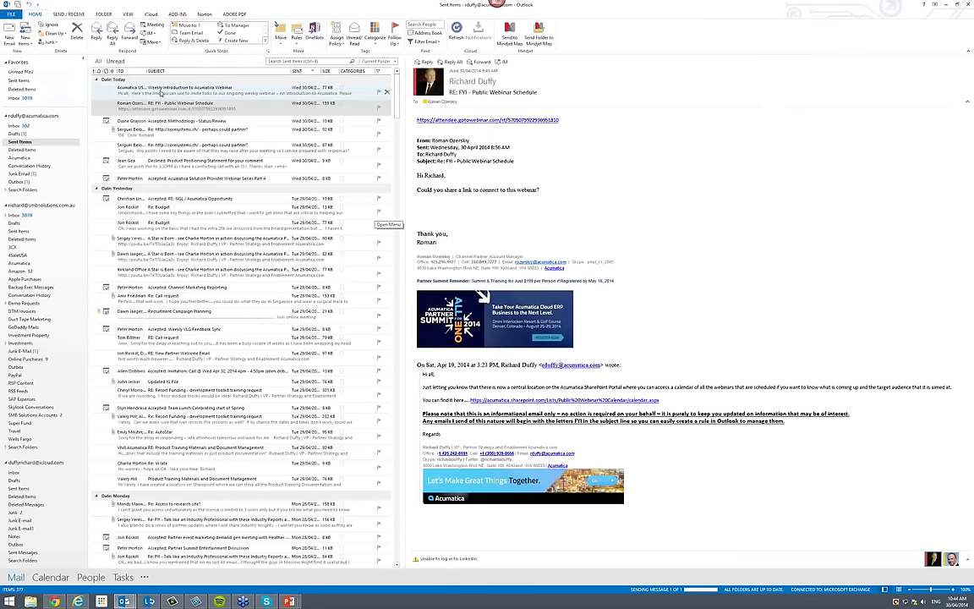
Select the sent message in Sent Items and follow its Acumatica Business Accounts link.
click(161, 89)
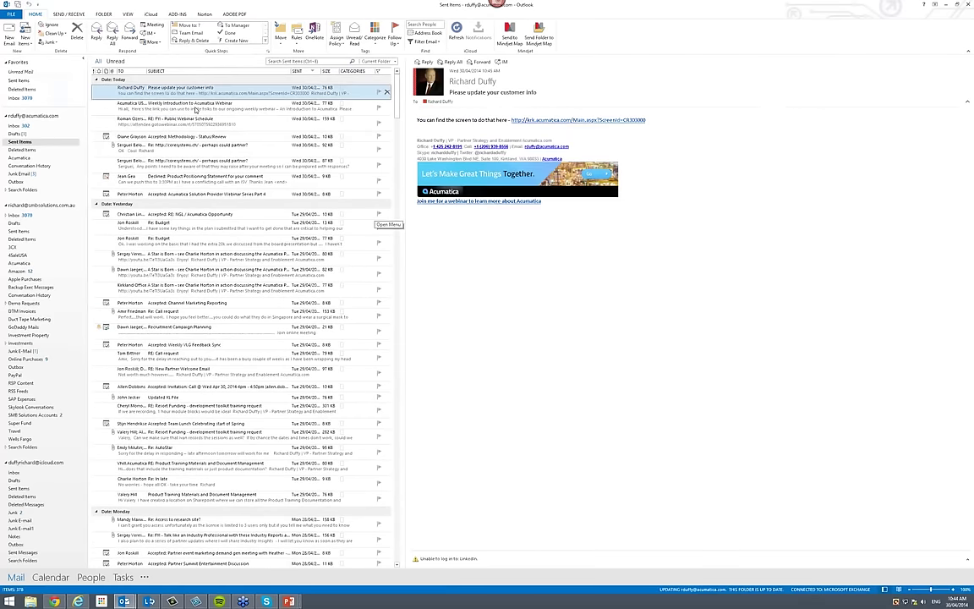
click(545, 120)
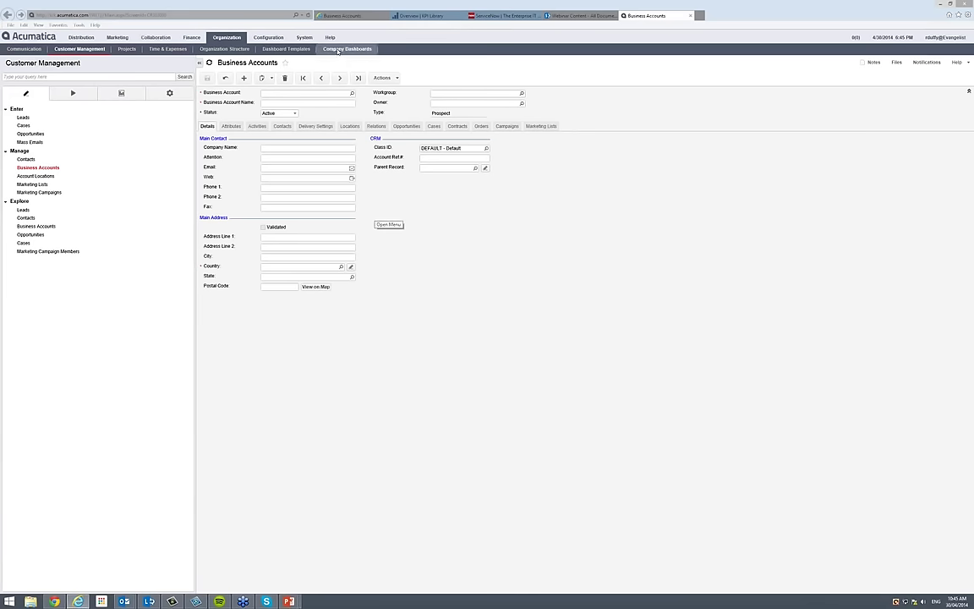
Open the Controller Dashboard from the Organization > Company Dashboards list.
click(338, 50)
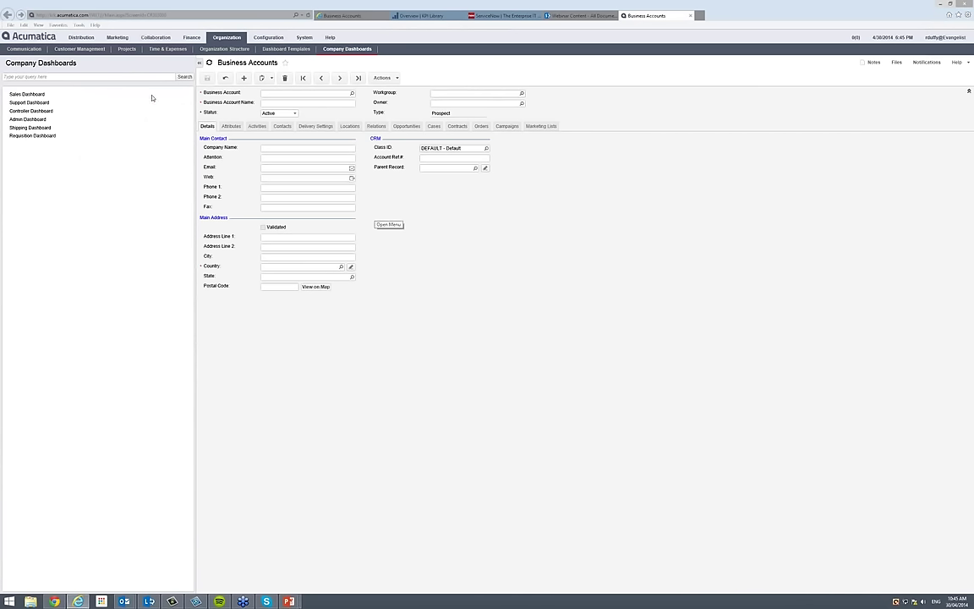
click(38, 112)
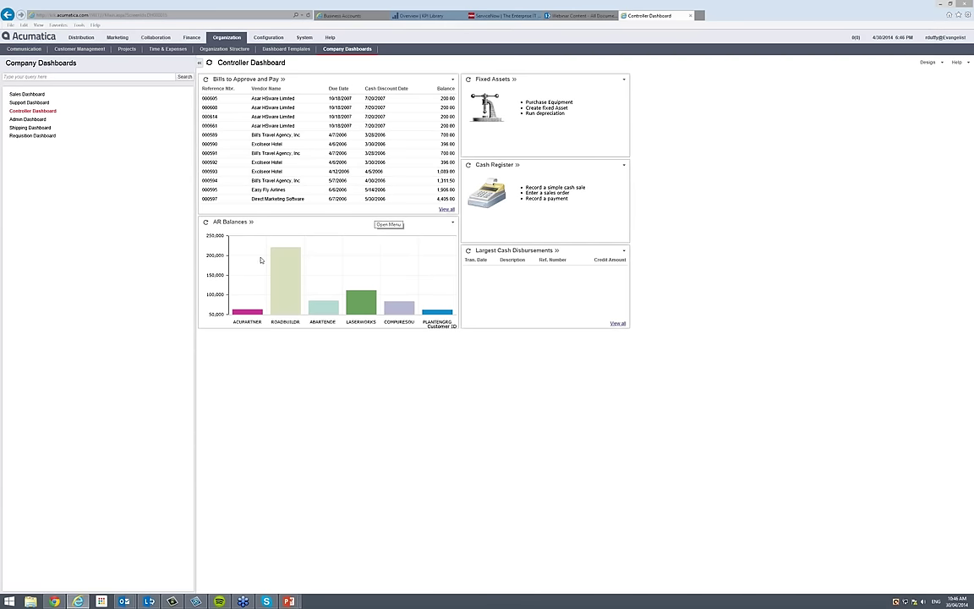
mouse_move(271, 319)
mouse_move(290, 277)
Go to Configuration > System > Customization and open the Site Map screen.
click(262, 38)
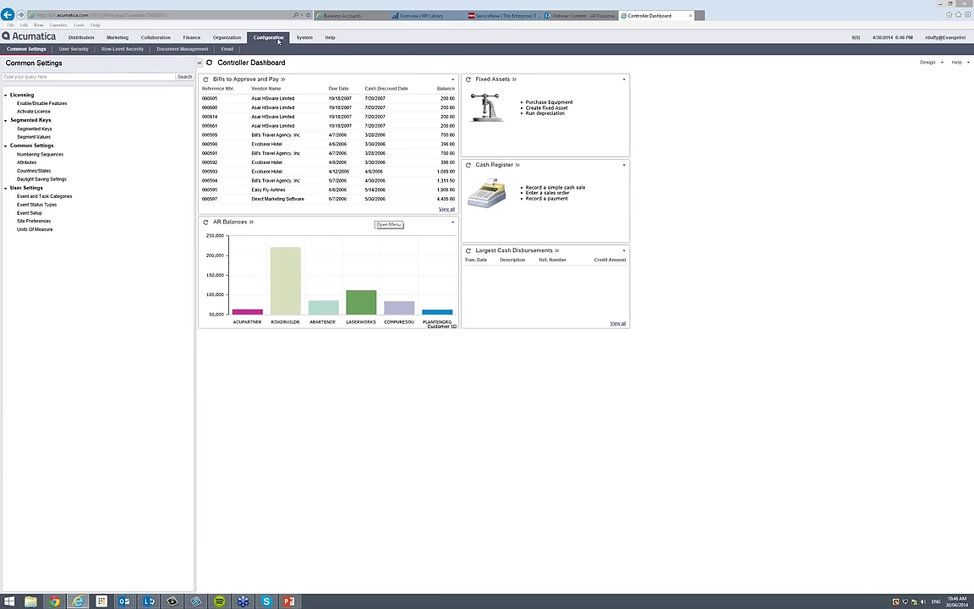
click(300, 38)
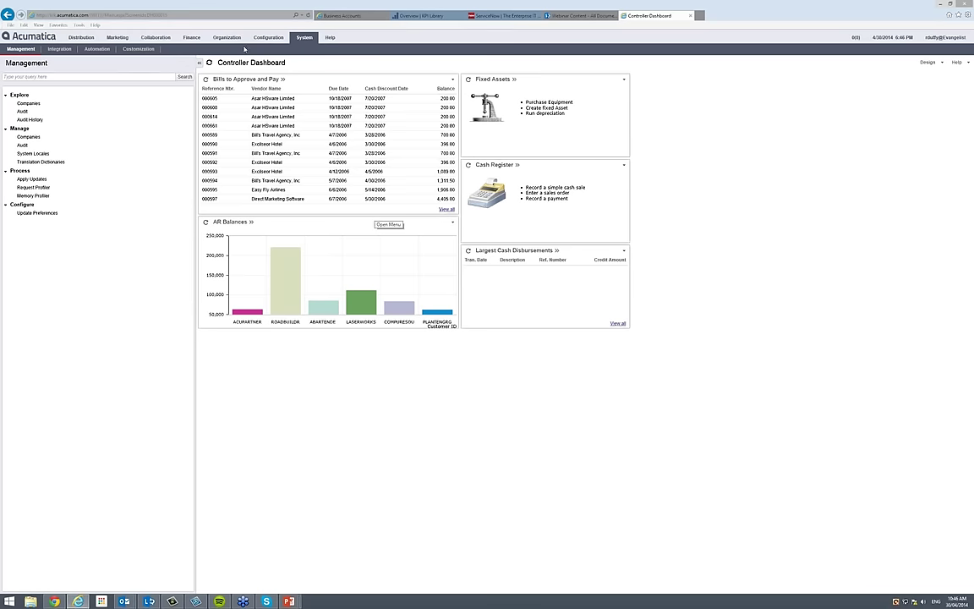
click(140, 49)
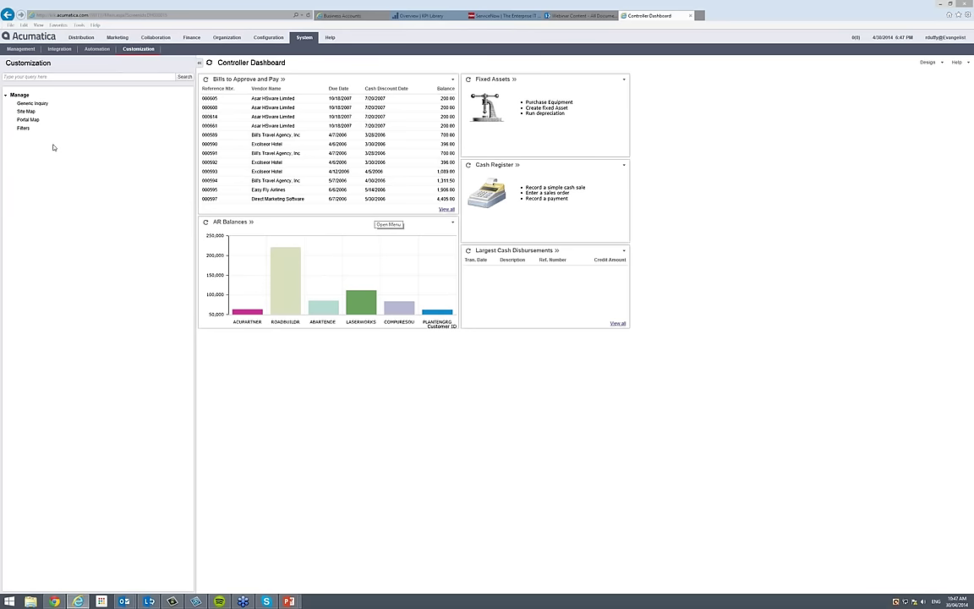
click(19, 112)
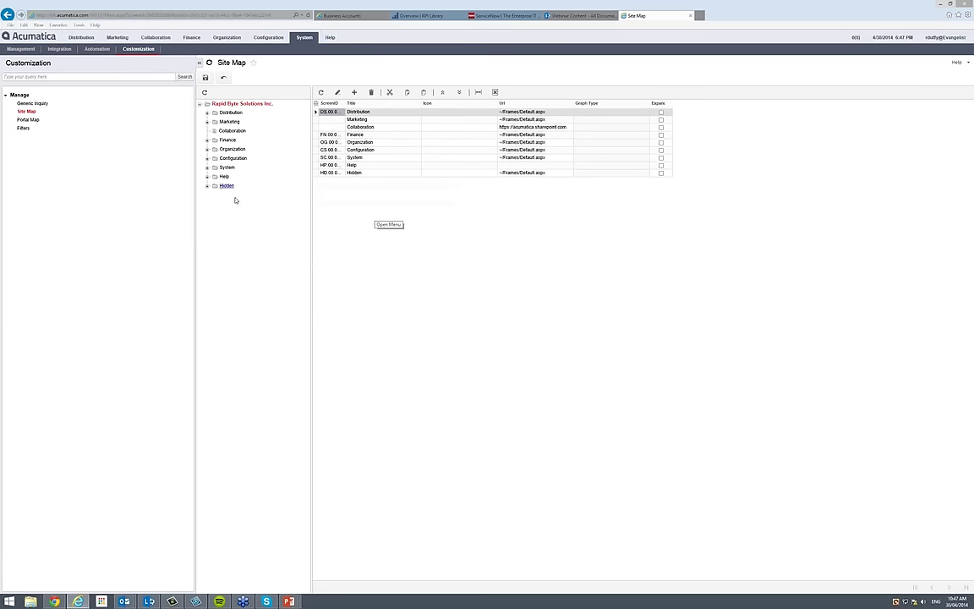
Add a new Site Map row titled 'Sharepoint'.
click(354, 93)
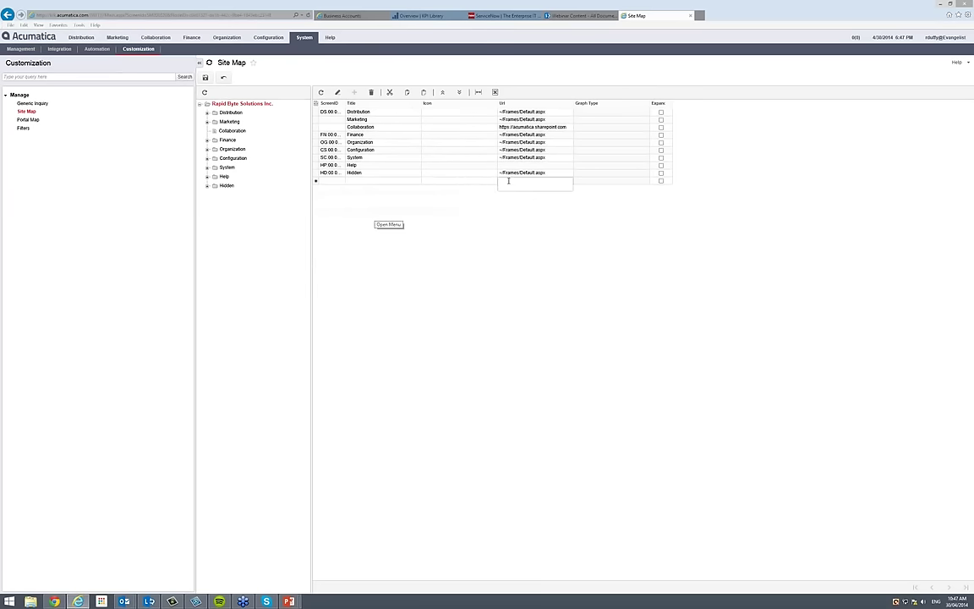
click(384, 184)
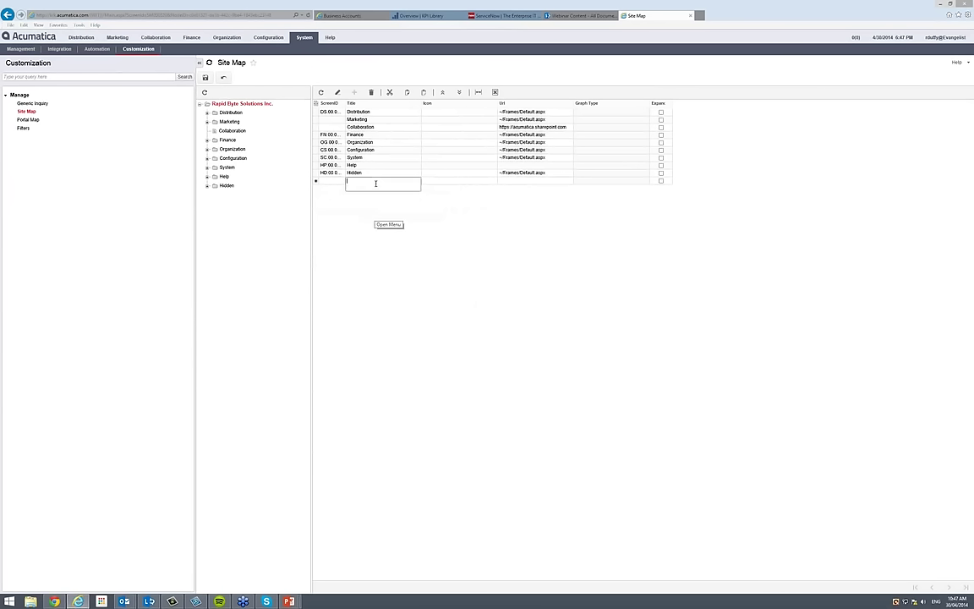
text(Sharepoint)
key(Tab)
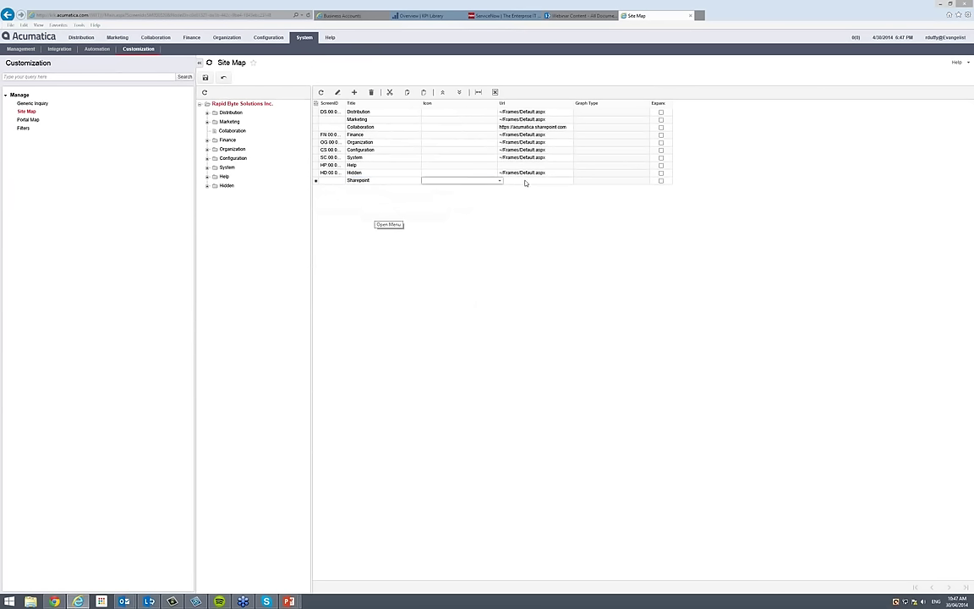
click(517, 179)
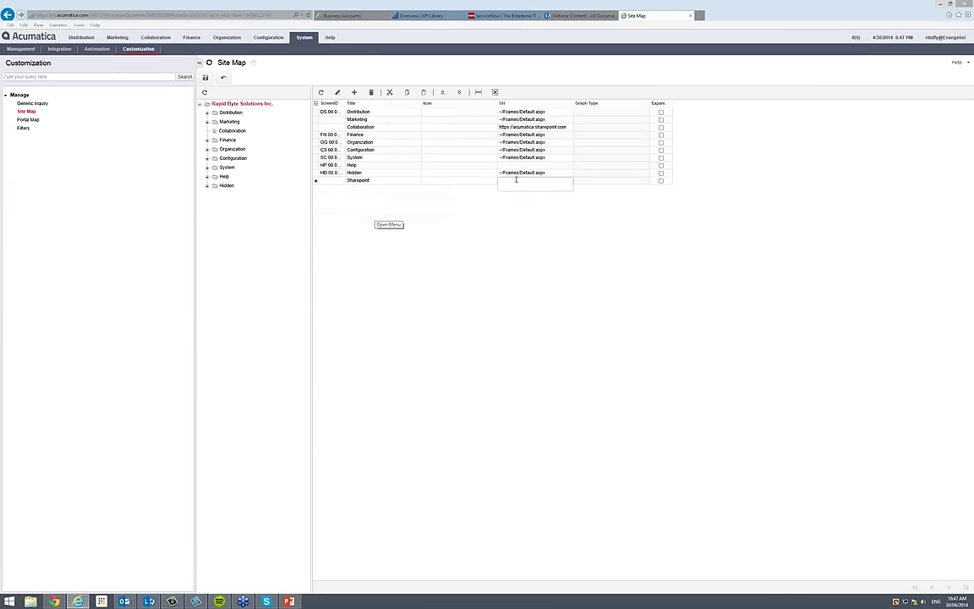
key(Up)
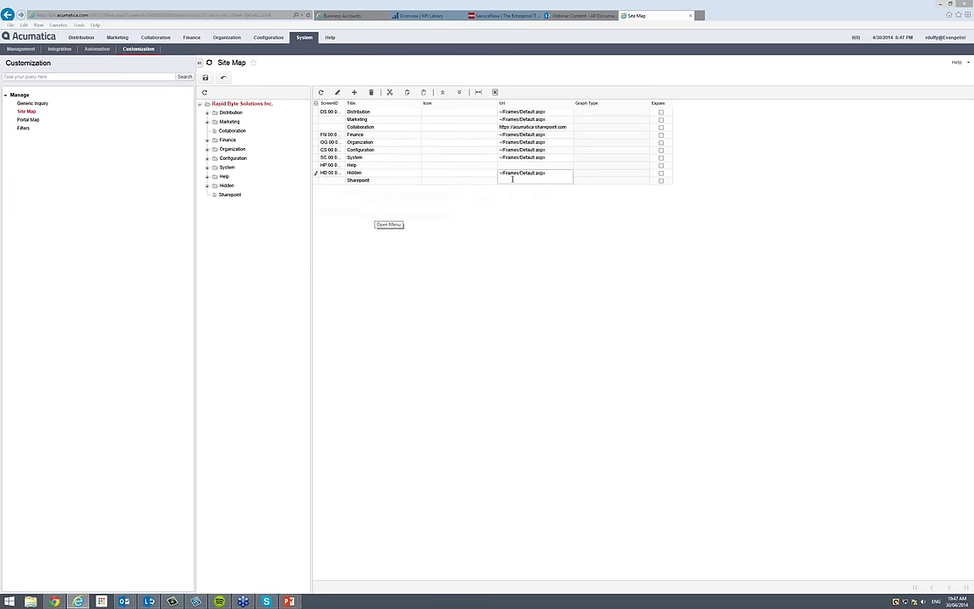
click(516, 181)
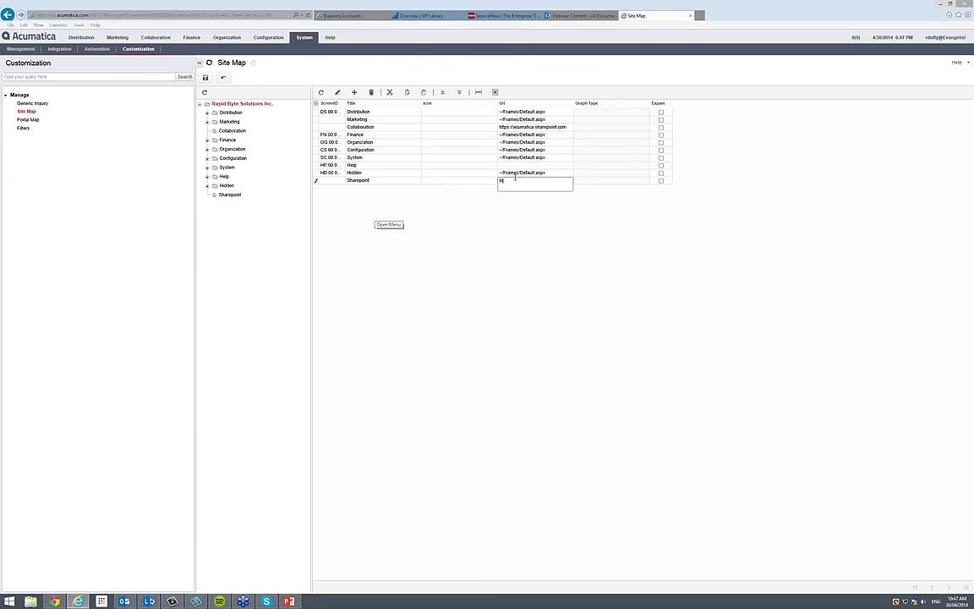
text(http://acumatica.shared)
text(oint.com)
key(Return)
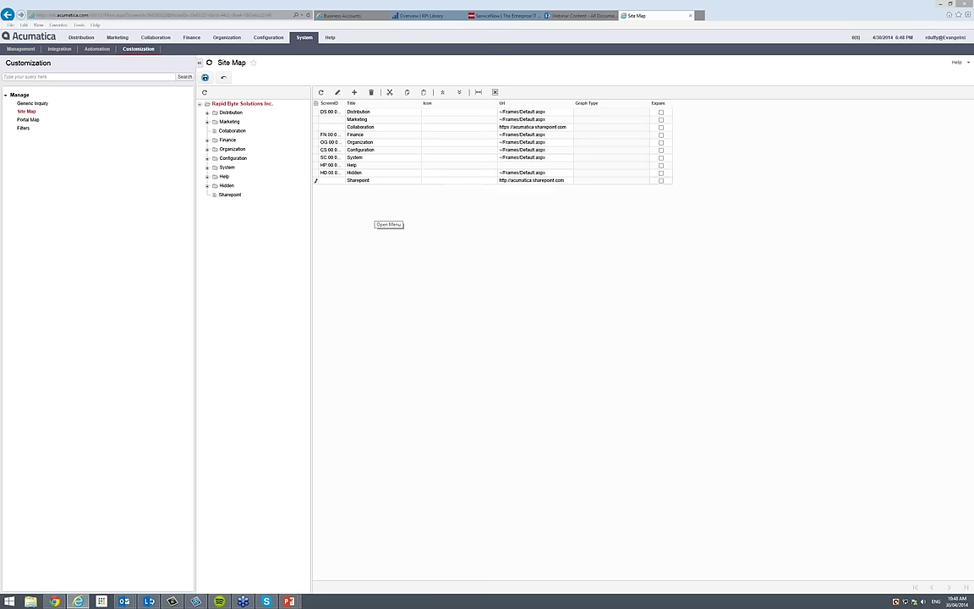
click(206, 78)
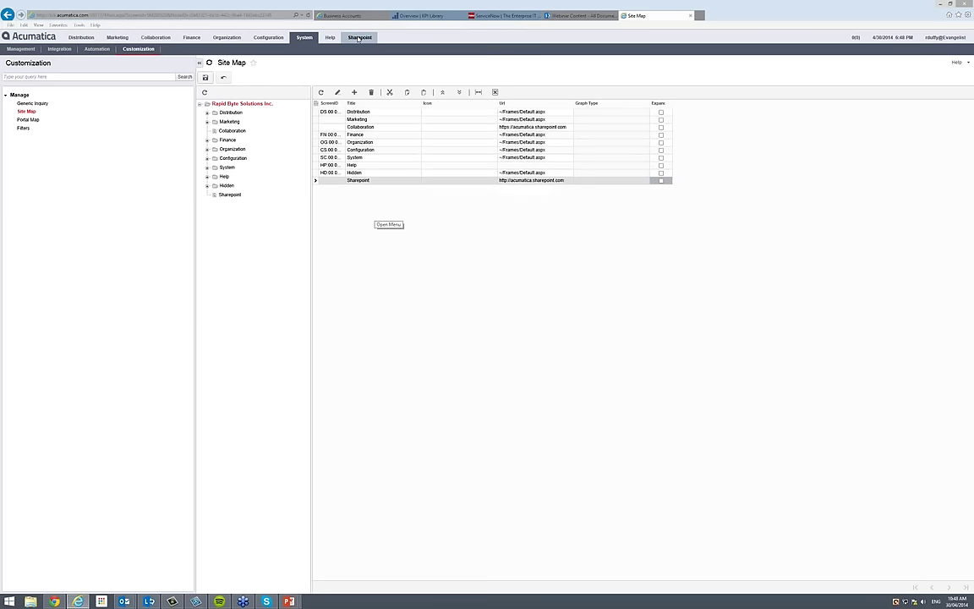
click(359, 38)
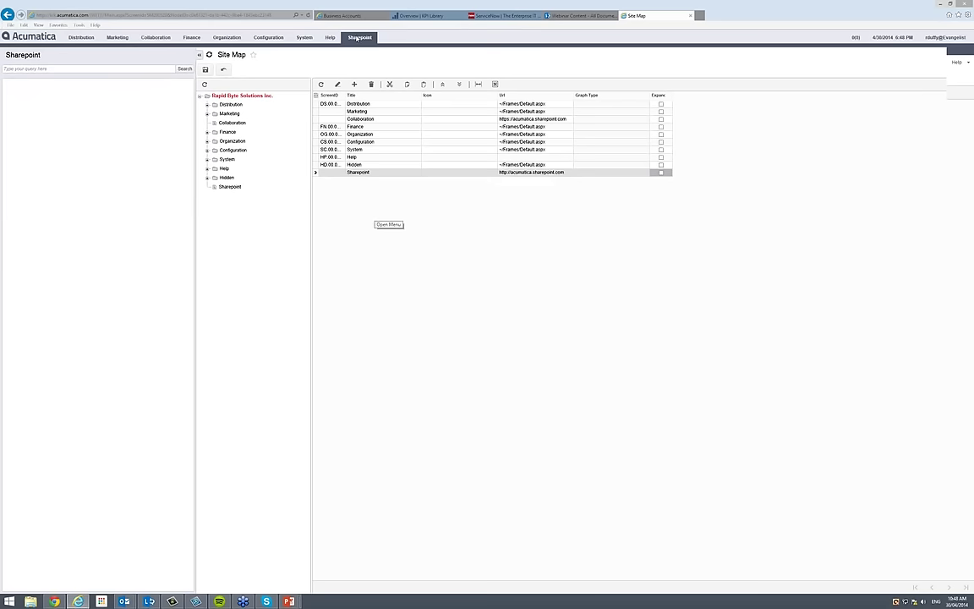
click(36, 56)
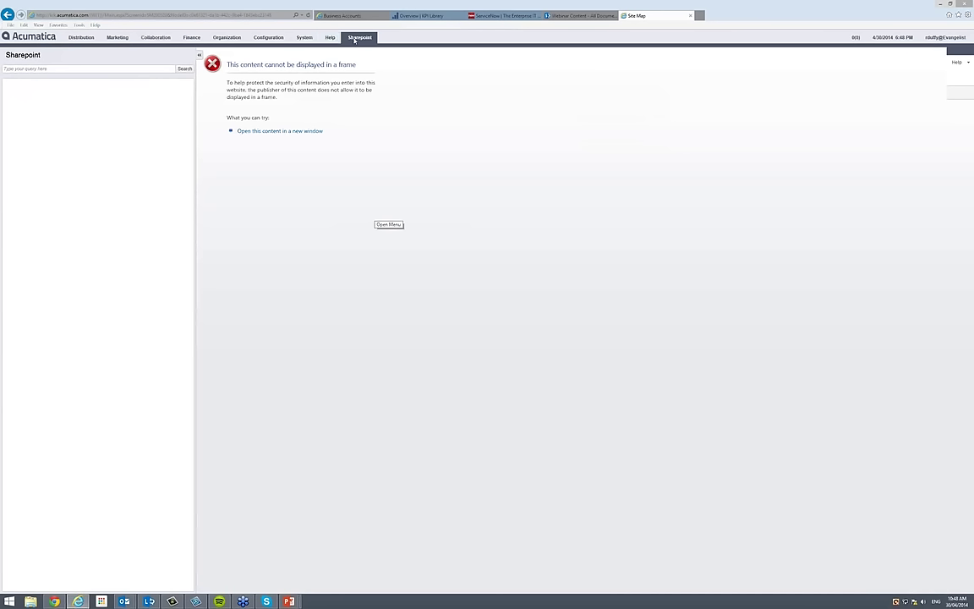
click(120, 39)
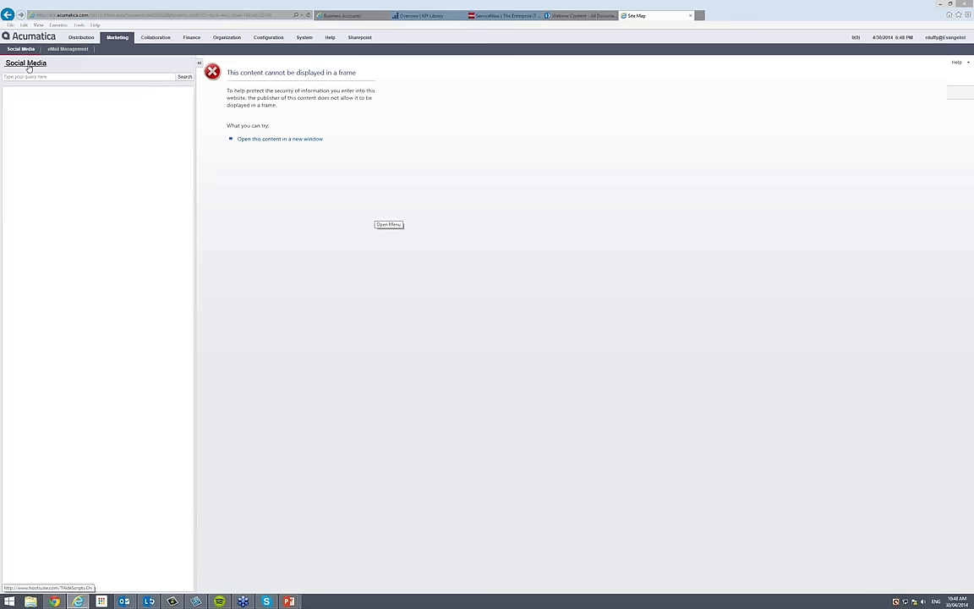
click(27, 66)
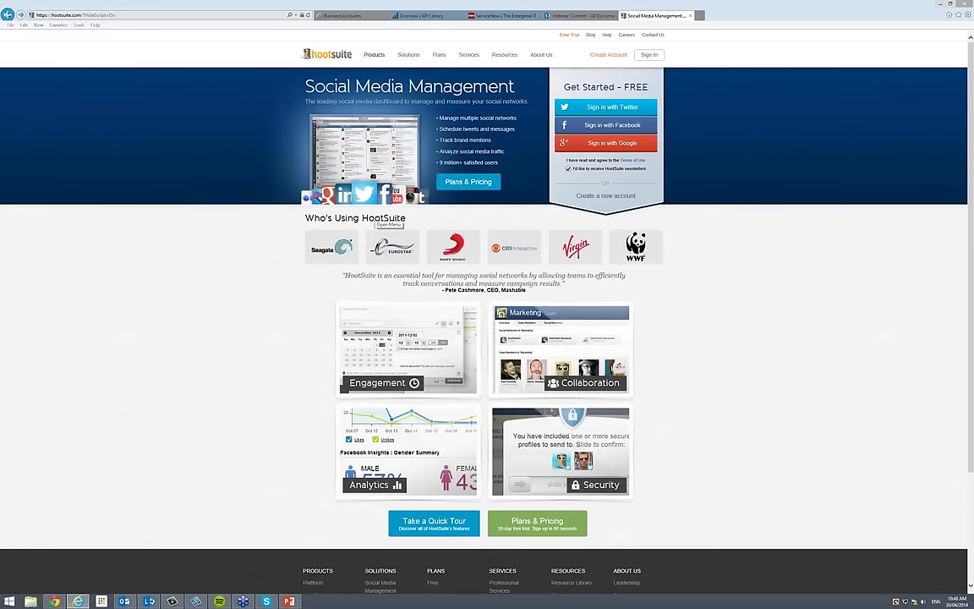
click(6, 14)
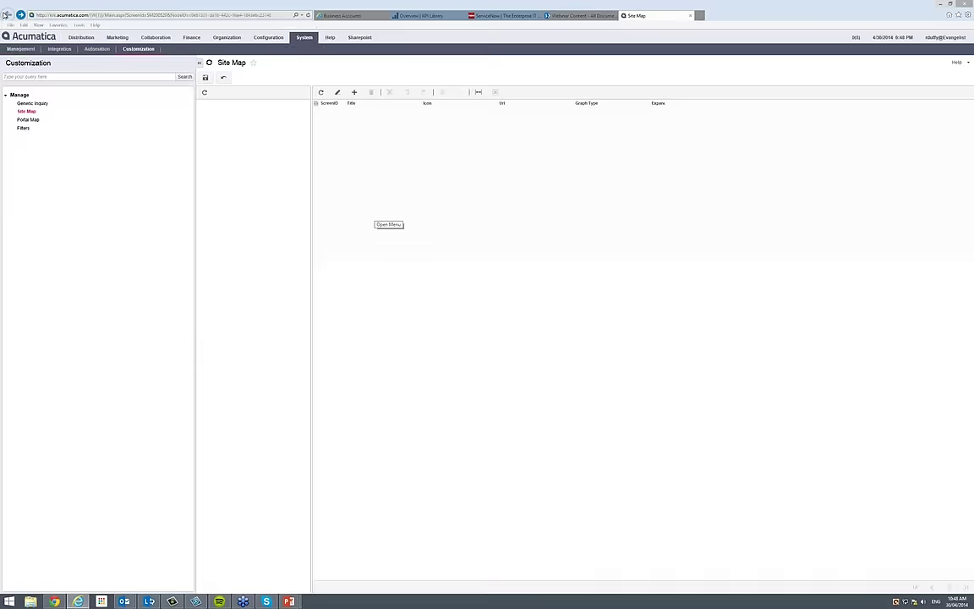
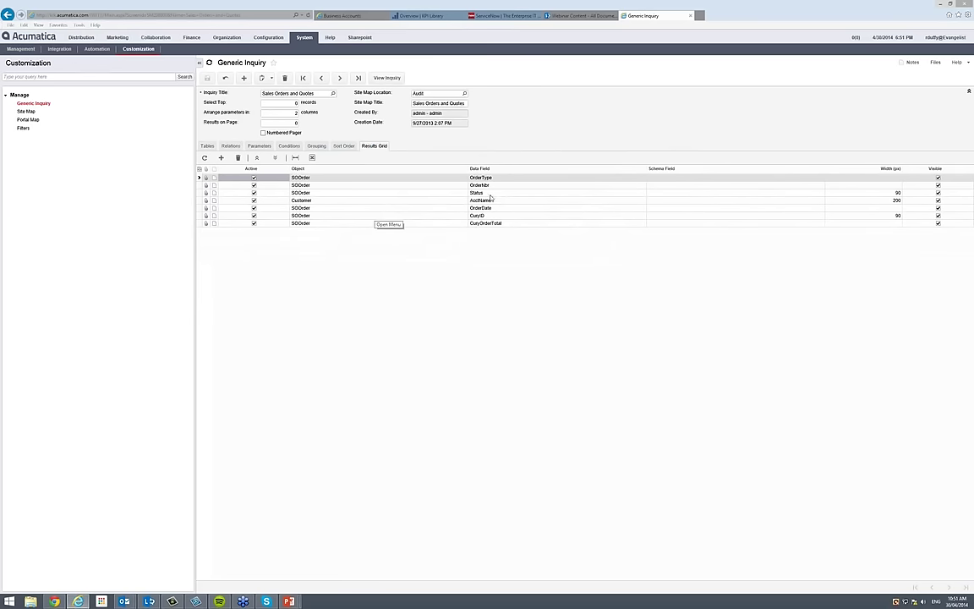
Run the Sales Orders and Quotes inquiry to list SO orders with status, customer, date, currency and total.
click(391, 78)
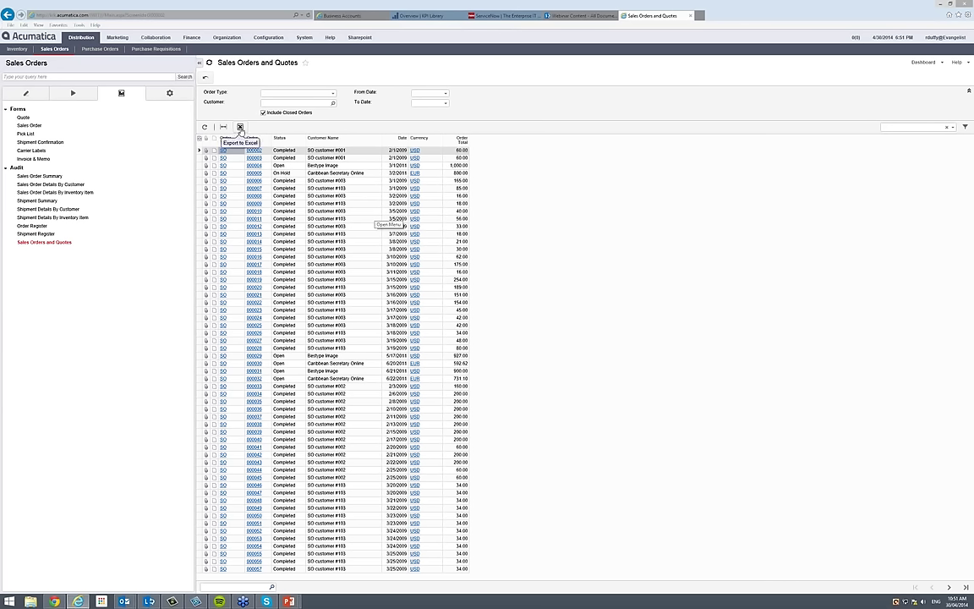
Export the inquiry grid to Excel and open the downloaded workbook.
click(240, 128)
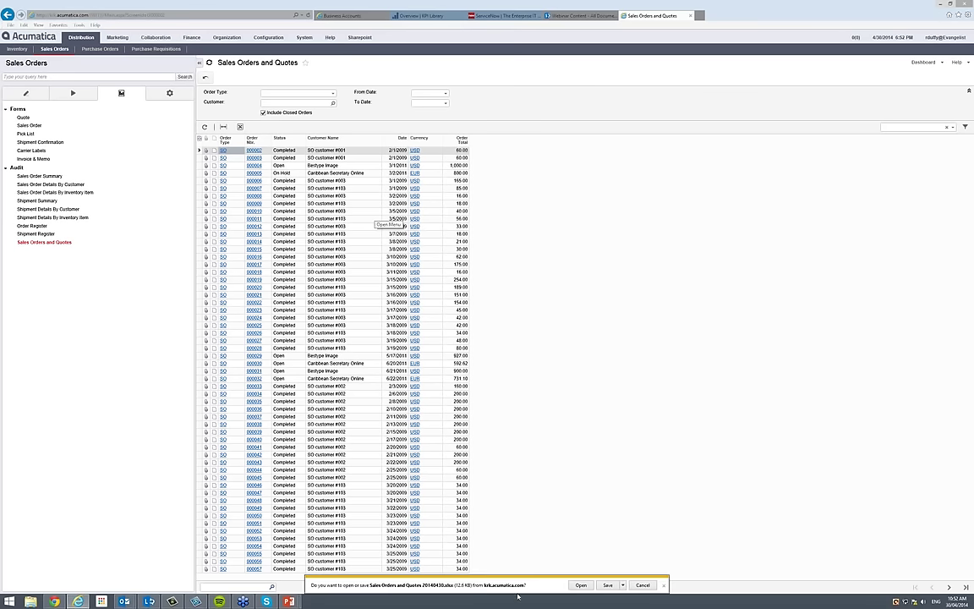
click(589, 584)
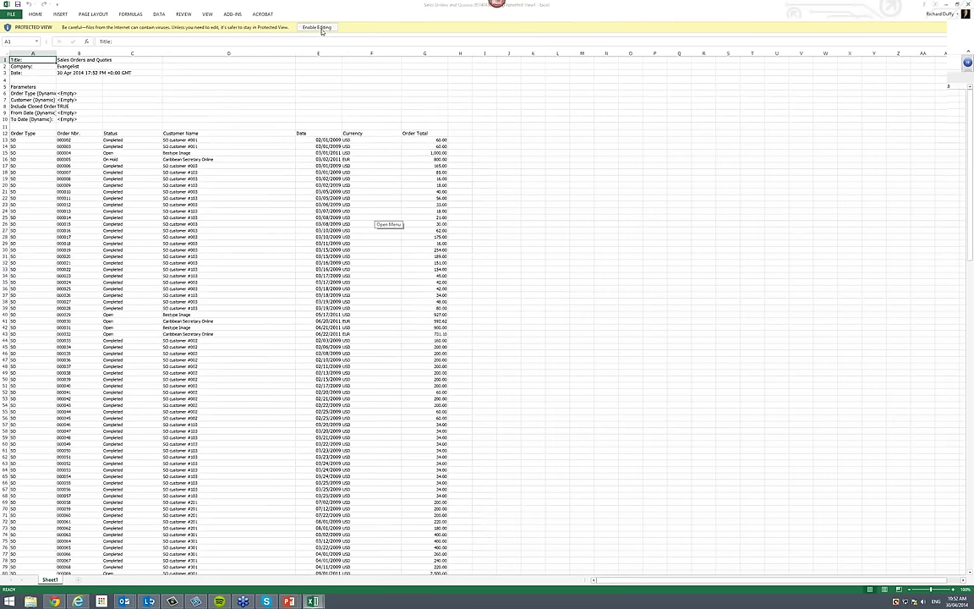
Enable editing in the workbook, then Refresh All from the DATA tab, trusting the connection.
click(320, 30)
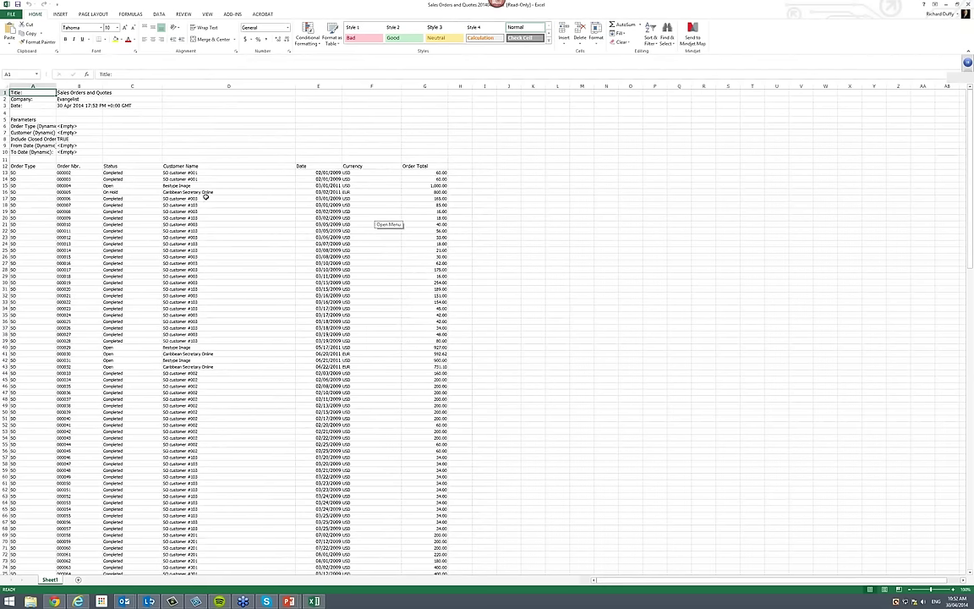
click(159, 15)
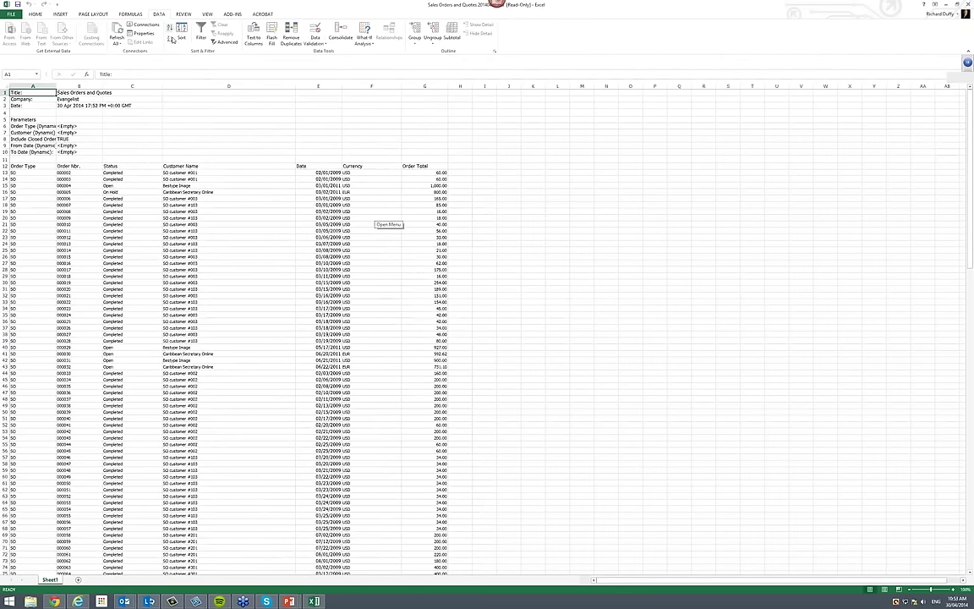
click(117, 32)
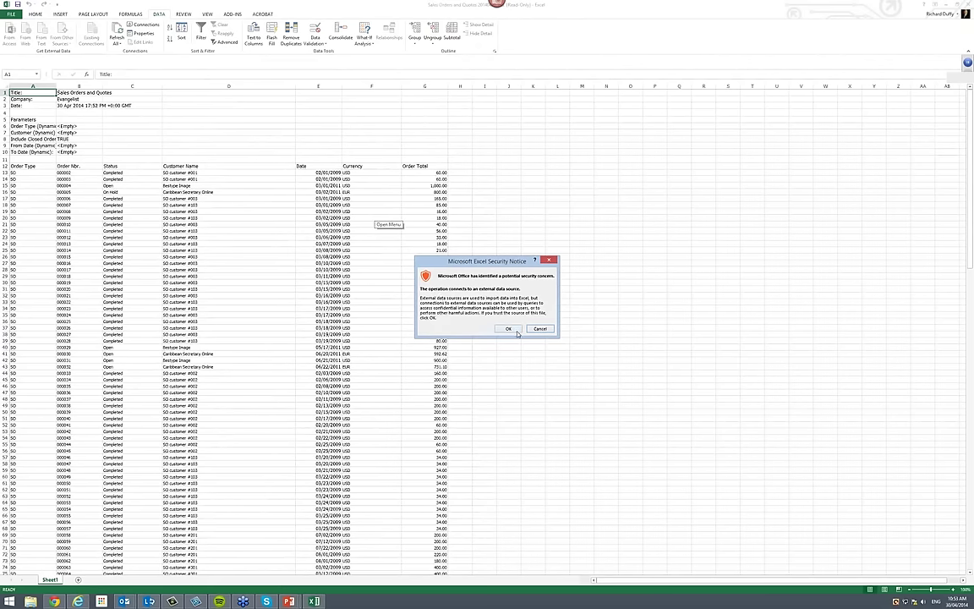
click(517, 331)
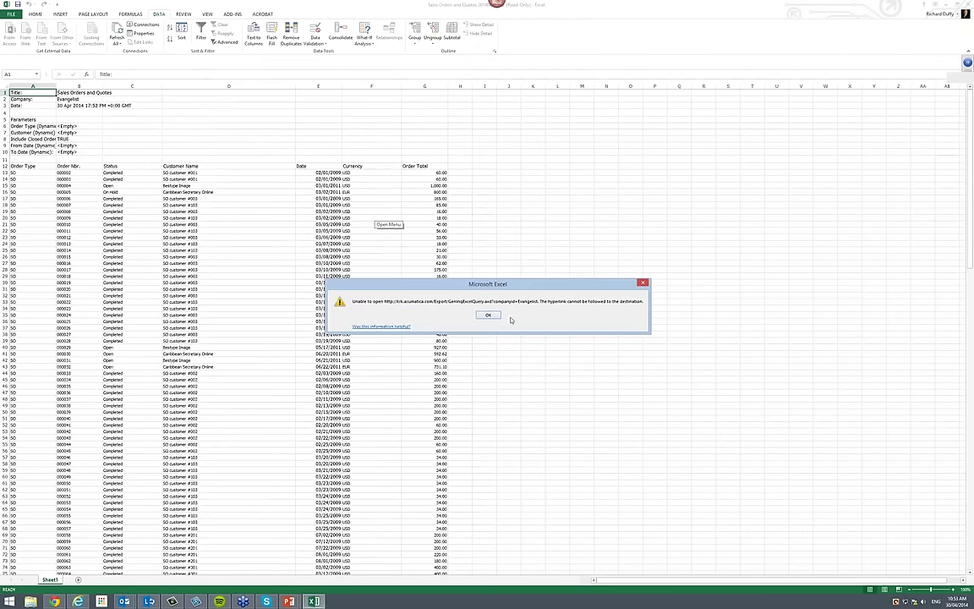
Dismiss the connection error and close Excel, discarding the workbook changes.
click(490, 315)
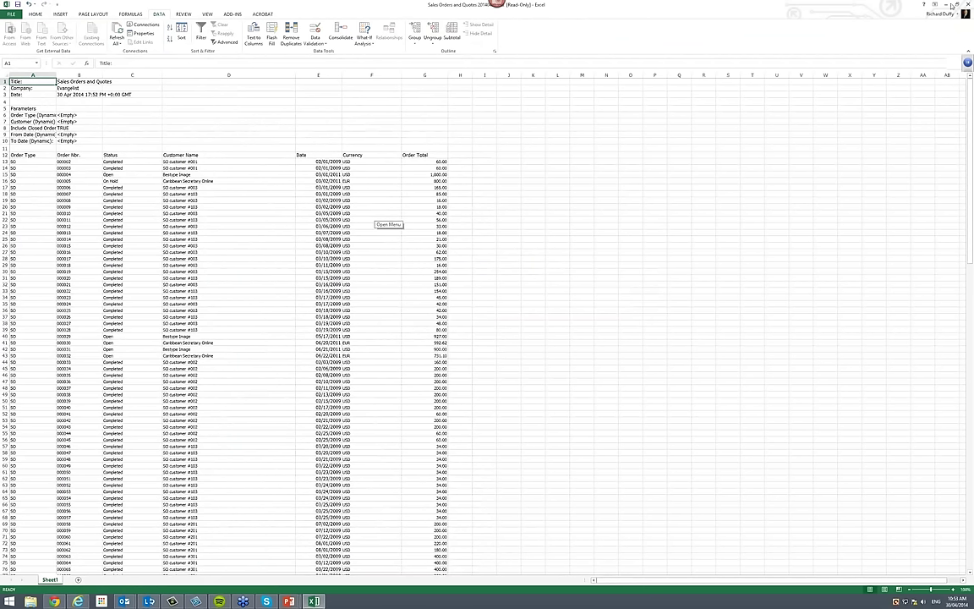
mouse_move(971, 3)
click(970, 5)
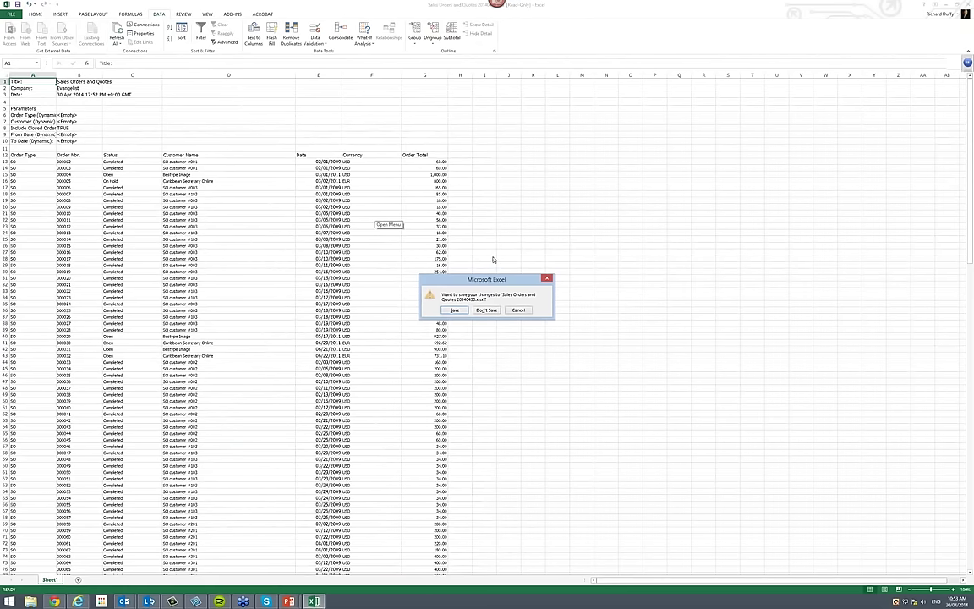
click(455, 310)
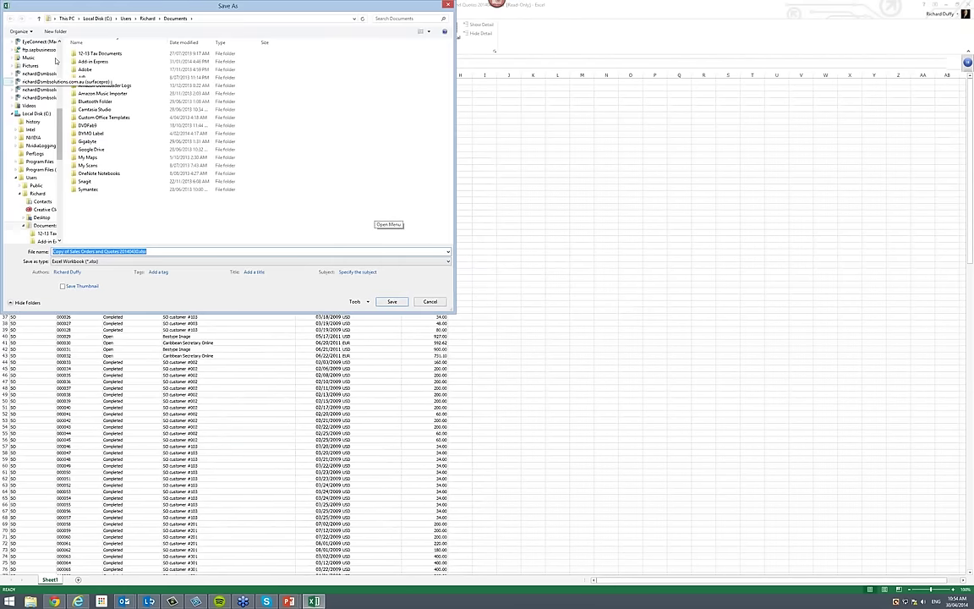
scroll(58, 54, up, 5)
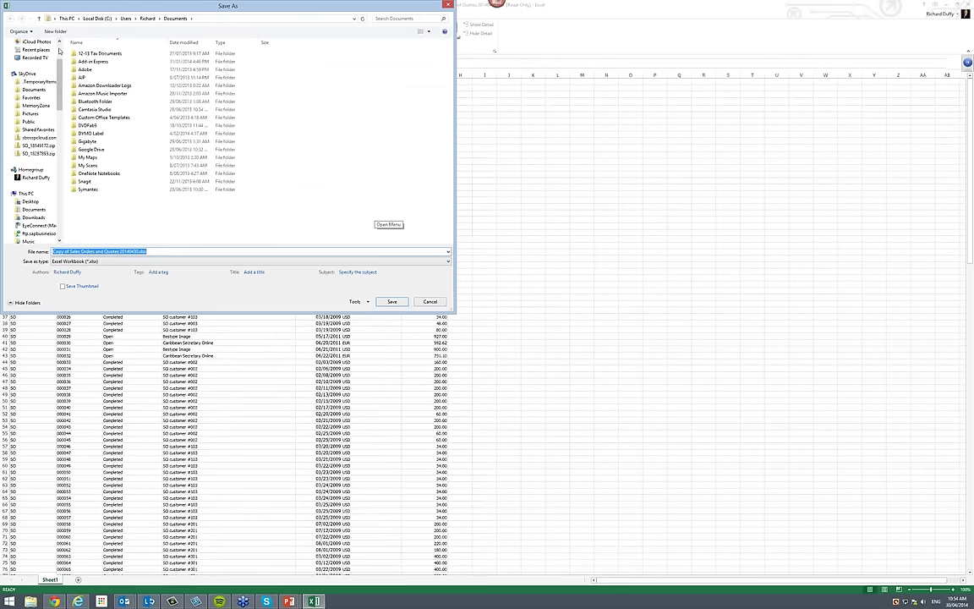
scroll(59, 51, up, 3)
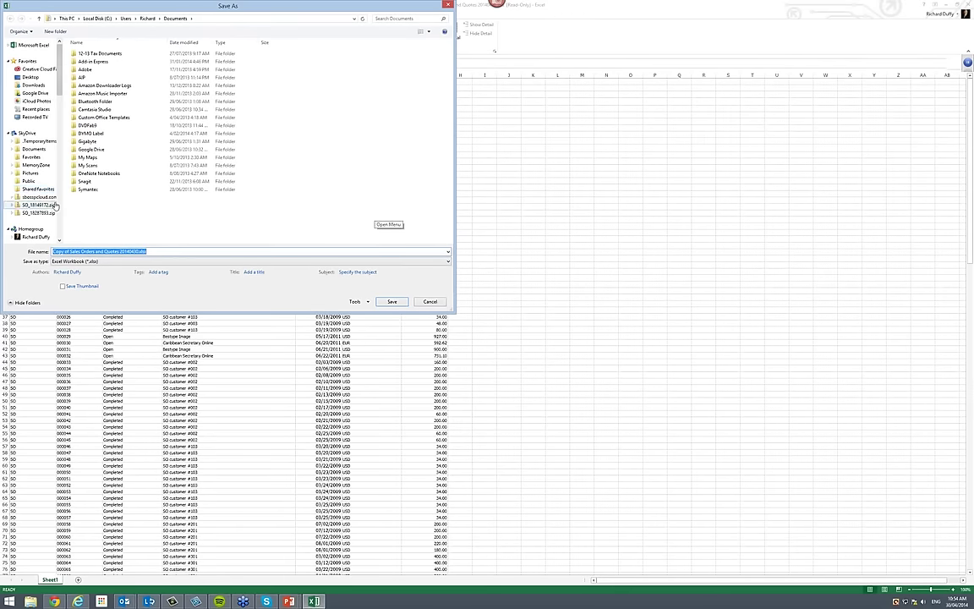
scroll(52, 205, down, 10)
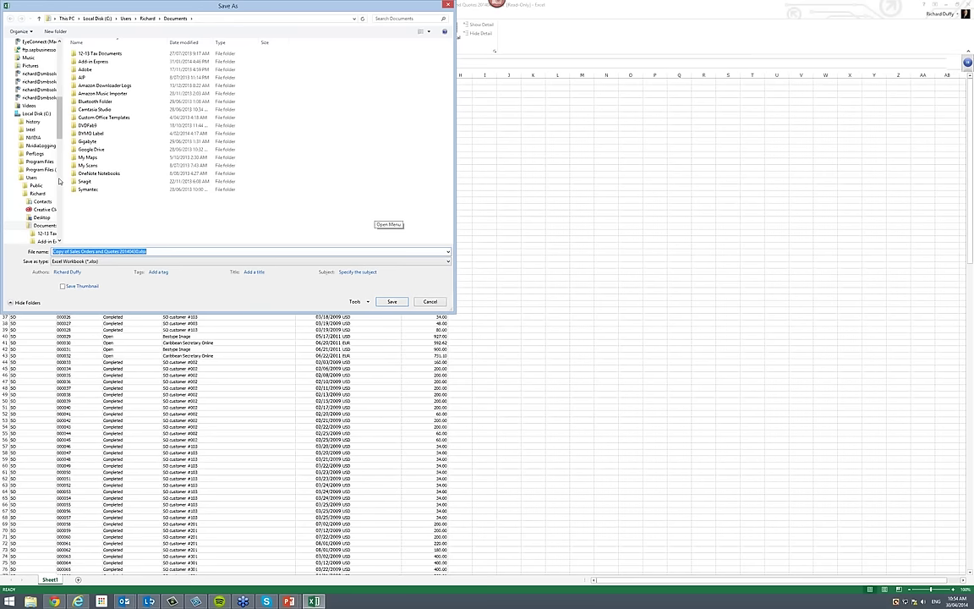
click(387, 301)
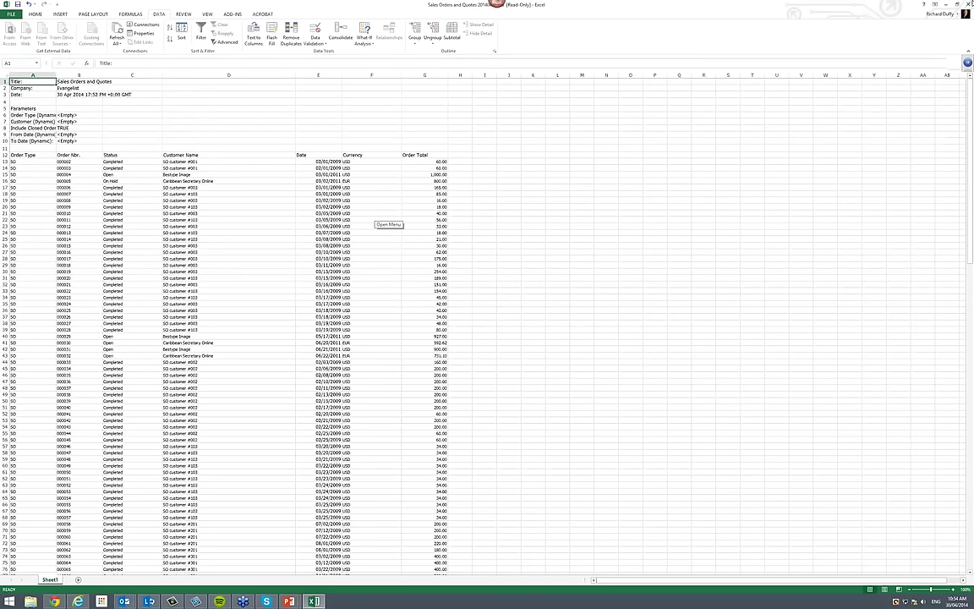
click(969, 4)
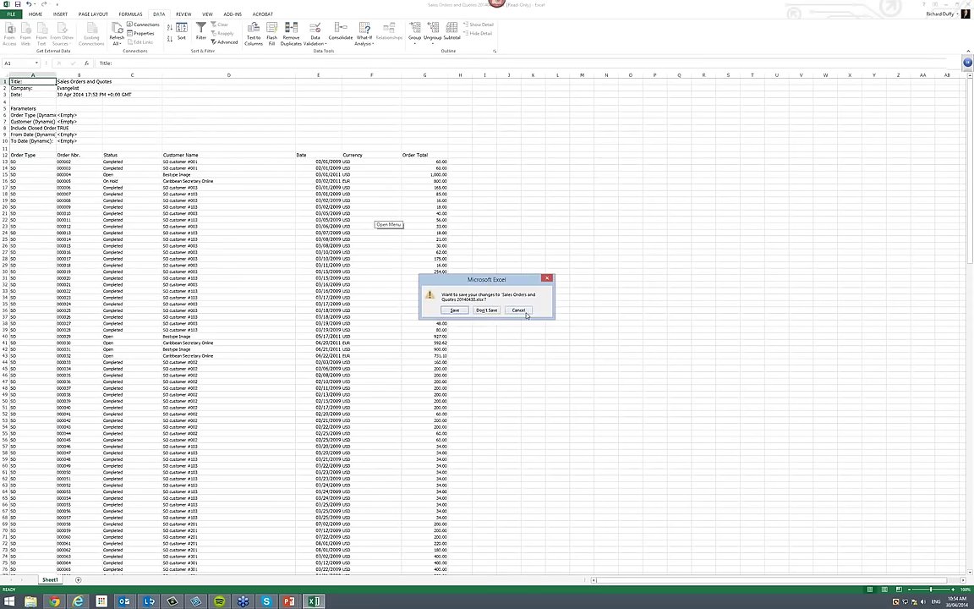
click(487, 310)
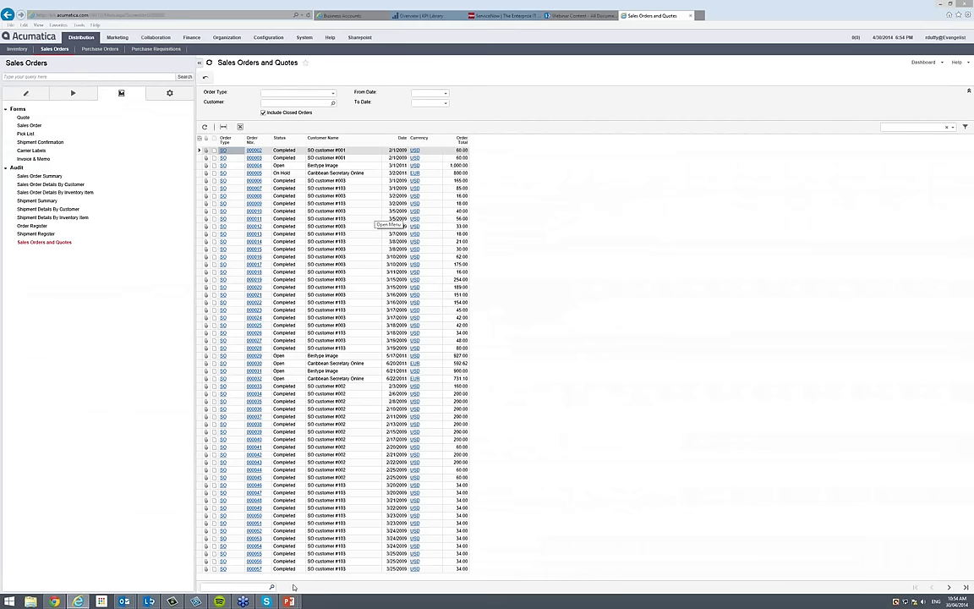
Switch back to the full-screen PowerPoint slideshow and advance two slides.
key(alt+Tab)
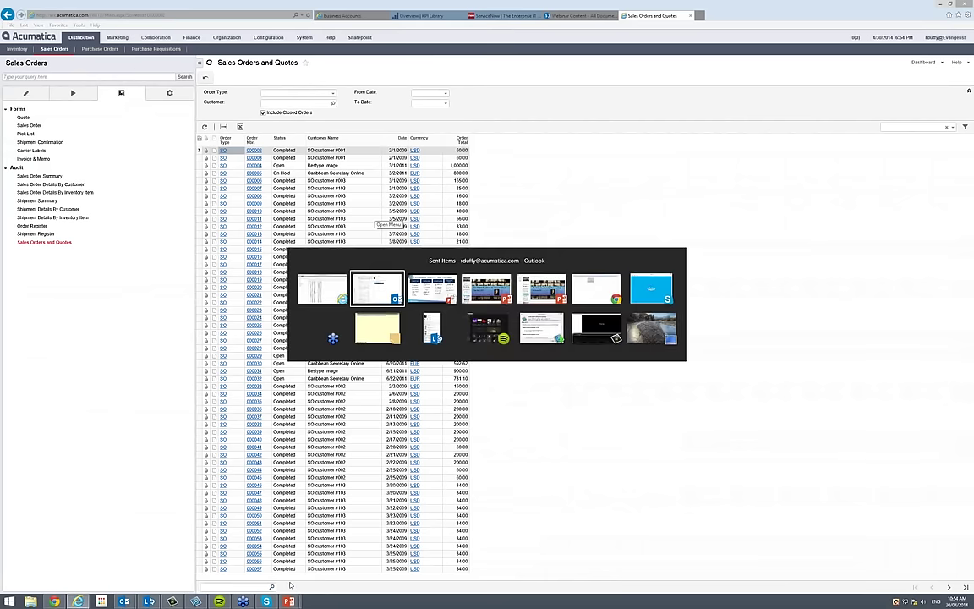
key(Tab)
key(Tab)
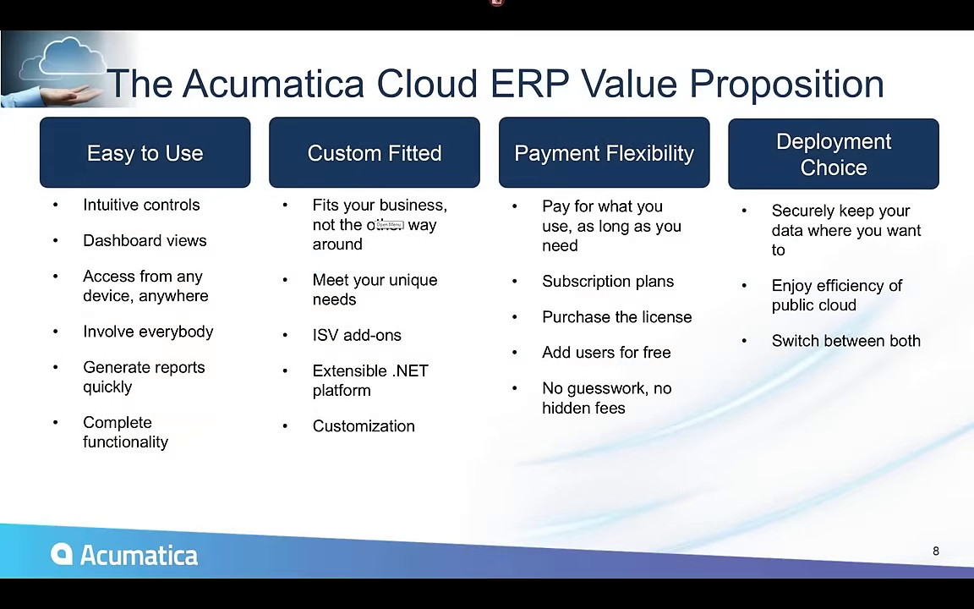
key(Right)
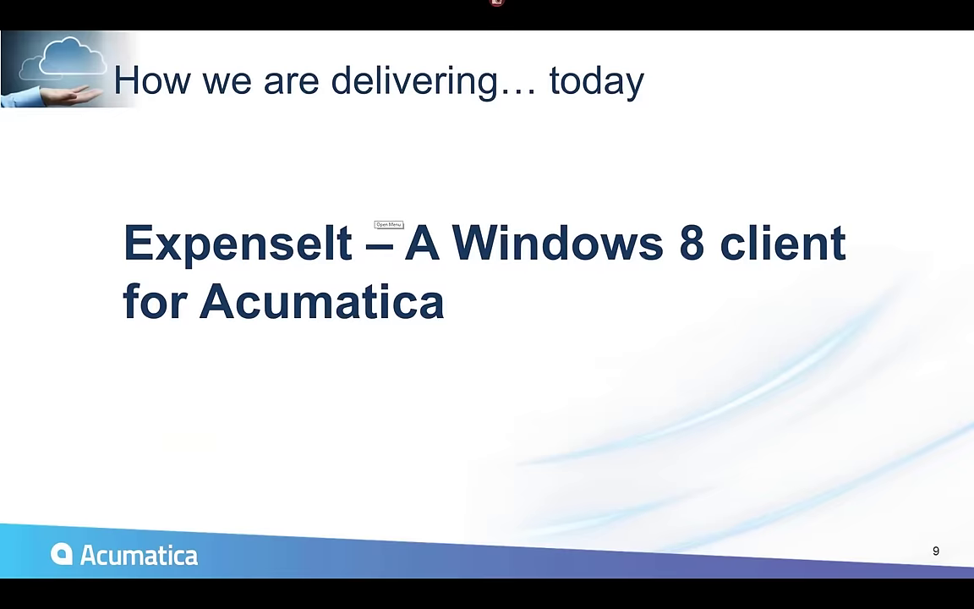
key(Right)
key(Right)
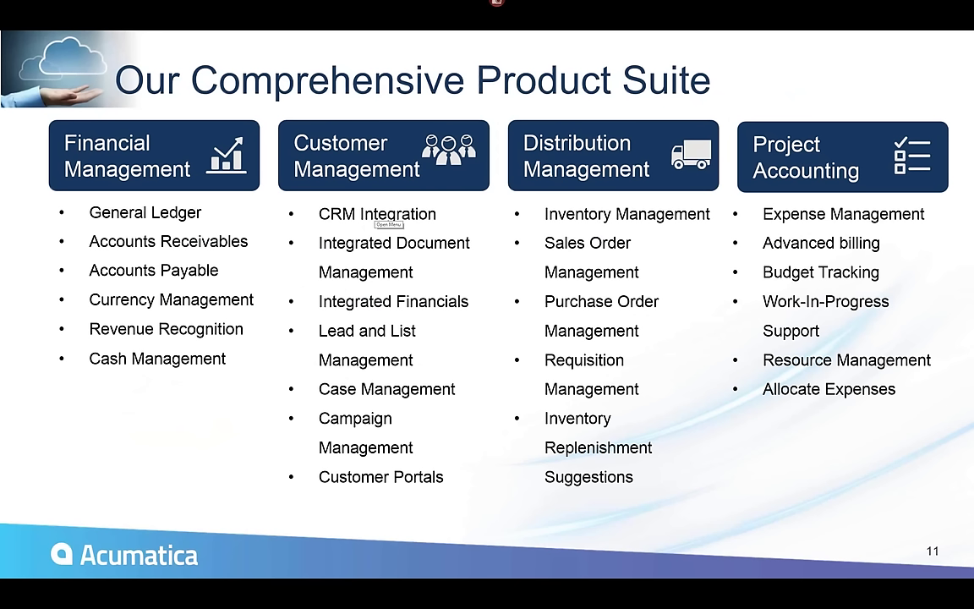